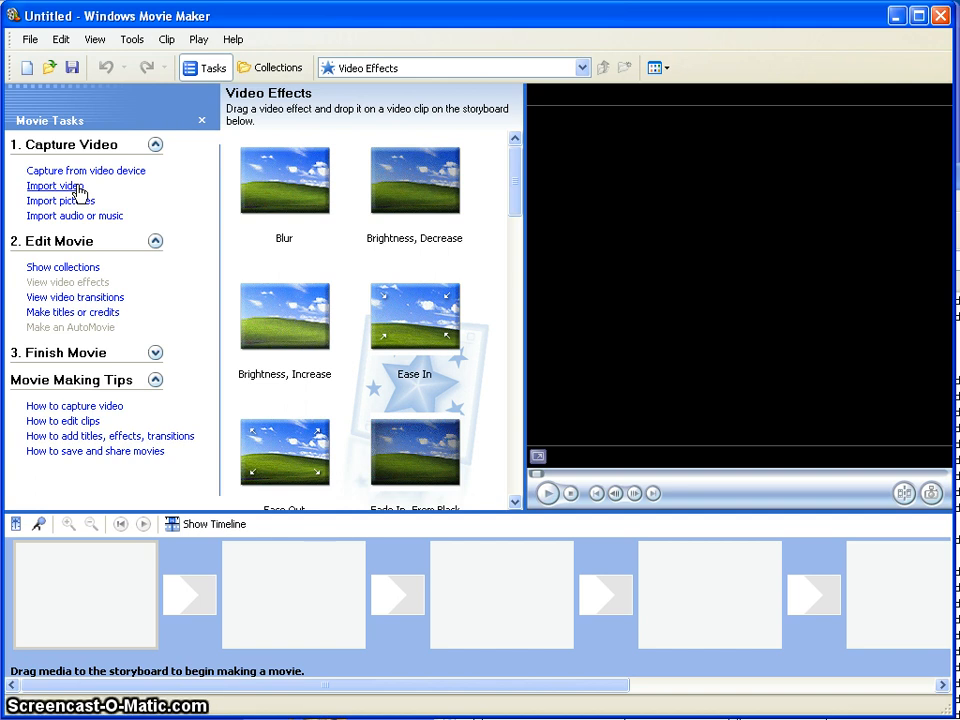
Start a video import and review the list of supported file types, keeping the Video Files filter.
click(77, 187)
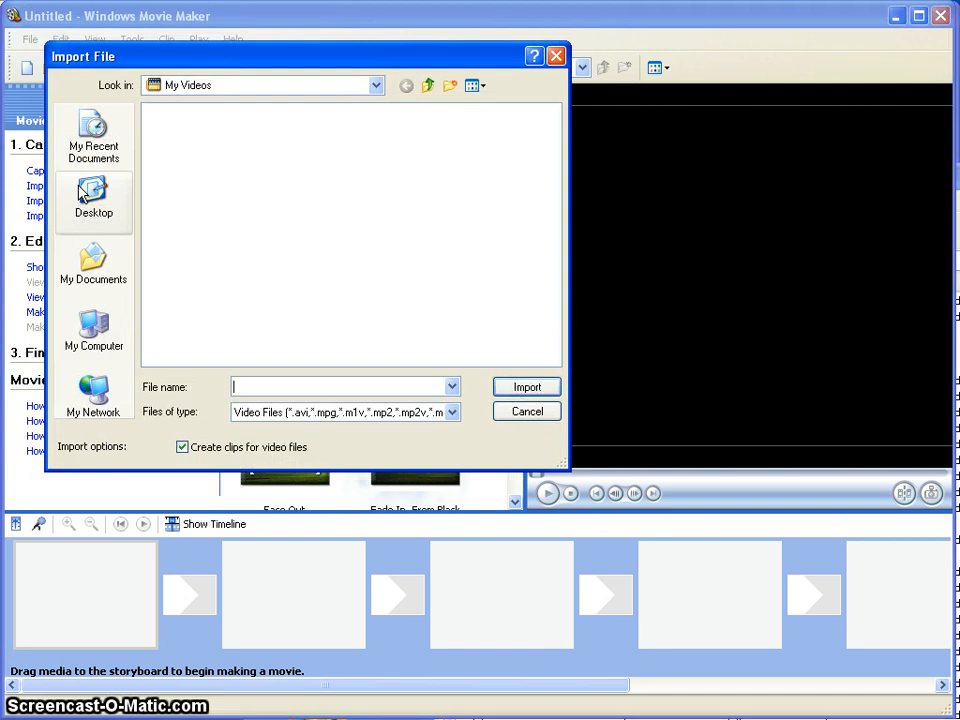
click(452, 412)
click(453, 414)
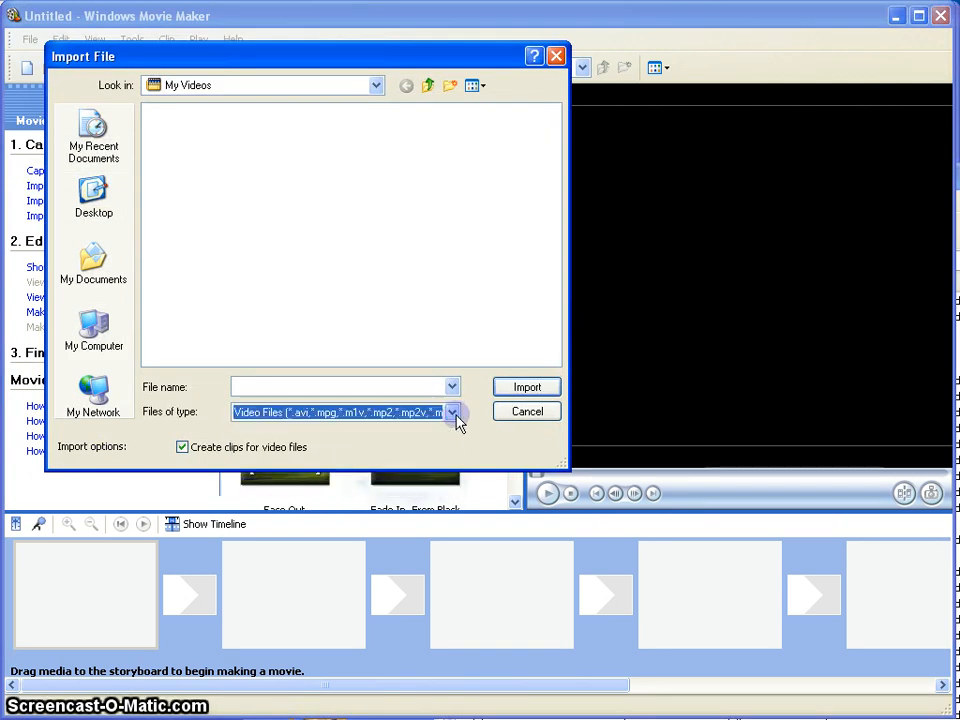
click(369, 414)
click(369, 413)
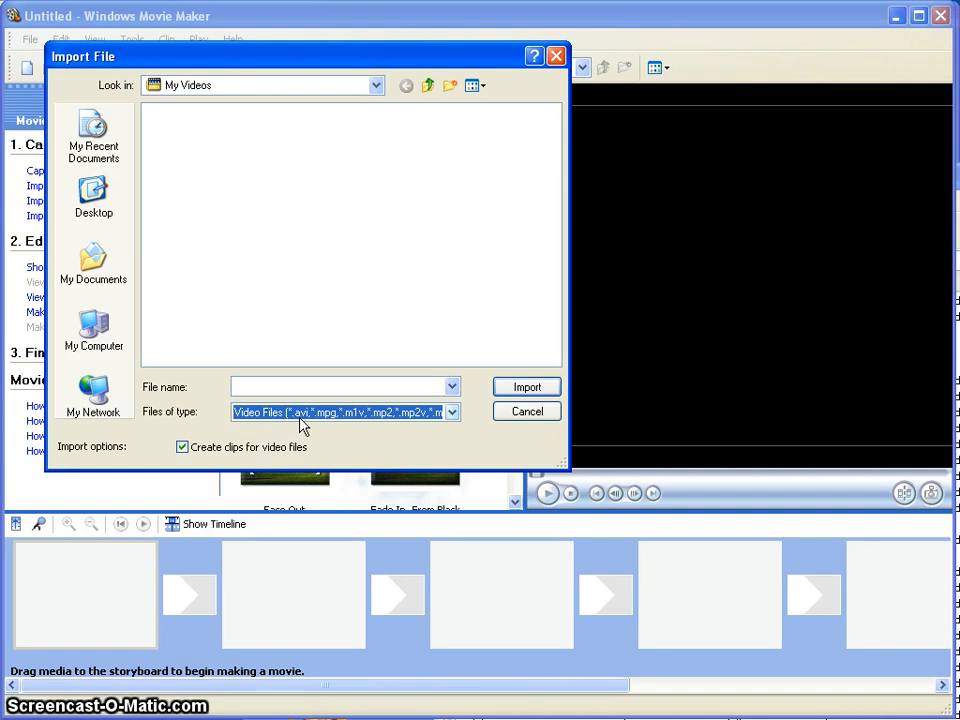
click(389, 415)
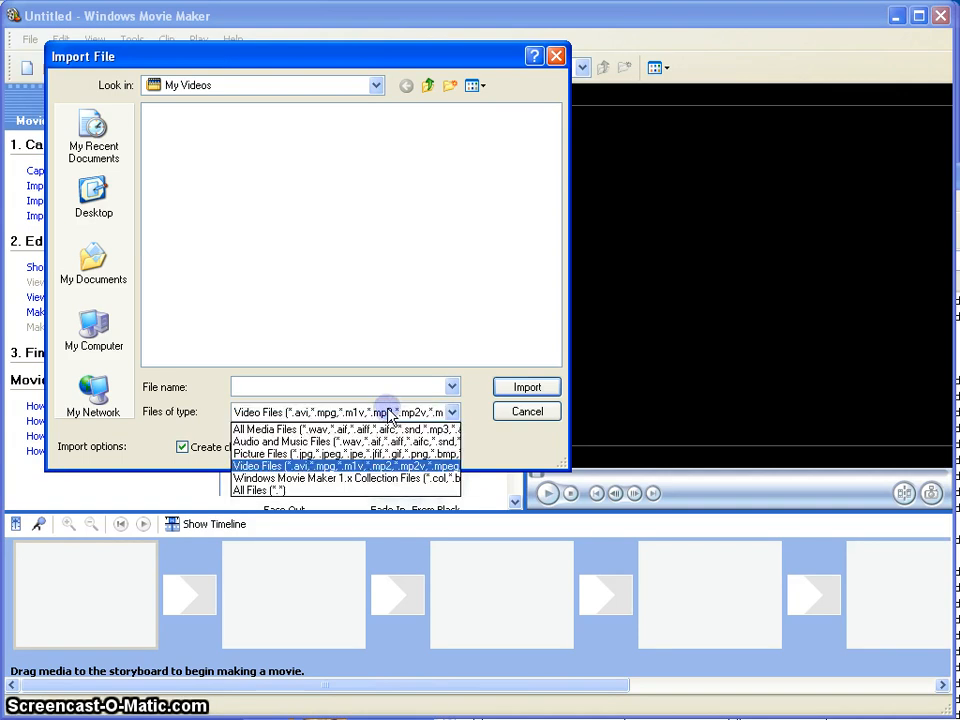
click(478, 463)
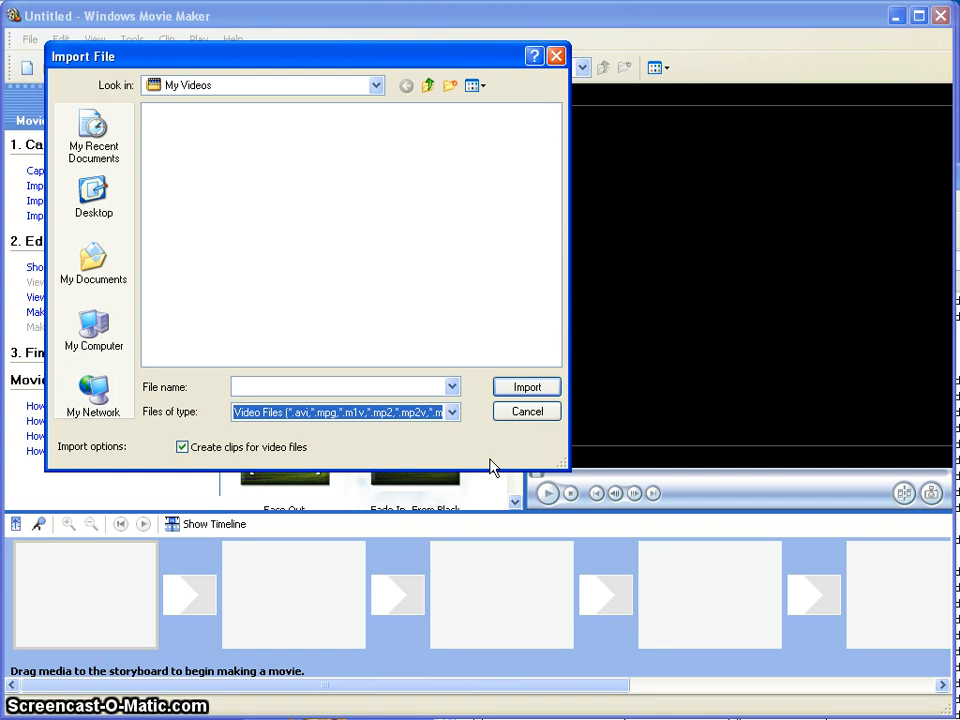
Import the rocket car movie from the Desktop with clip creation for video files enabled.
click(351, 387)
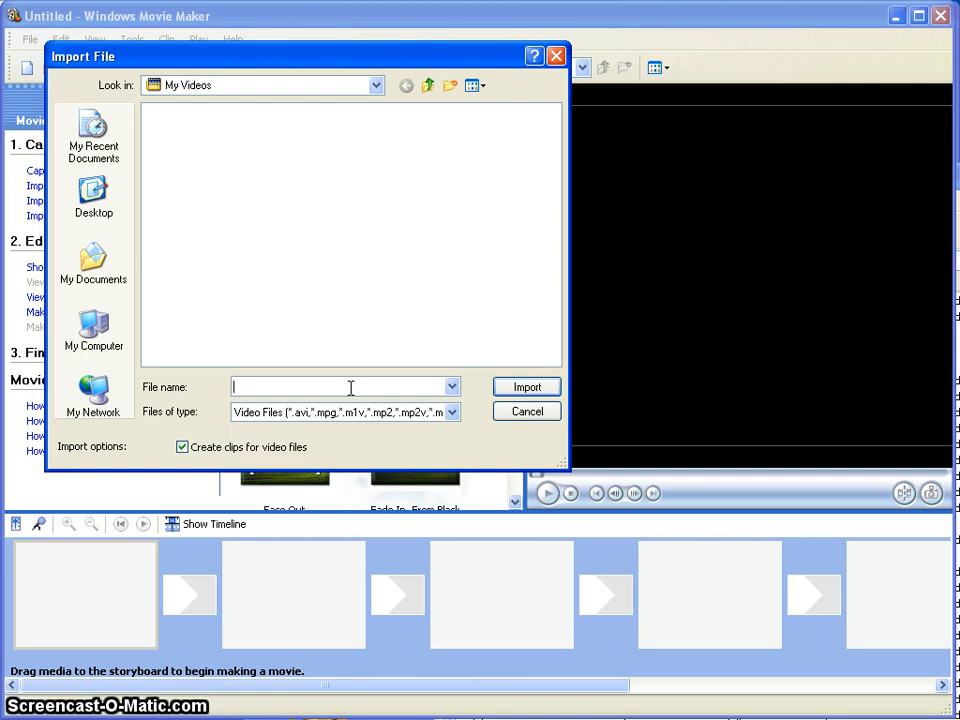
drag(184, 66, 214, 85)
click(127, 222)
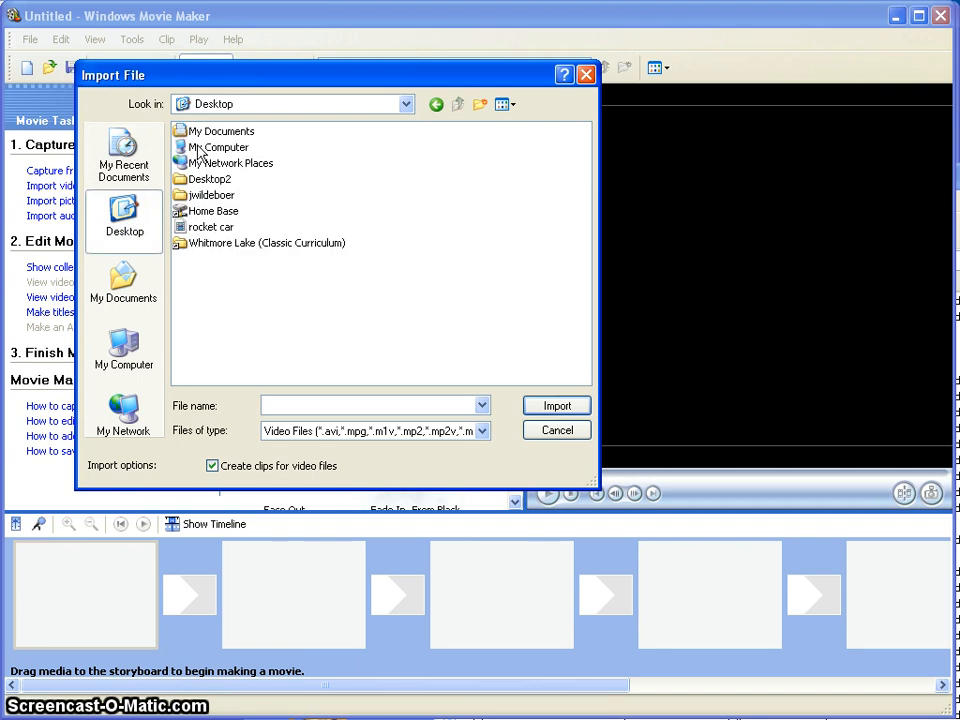
click(211, 227)
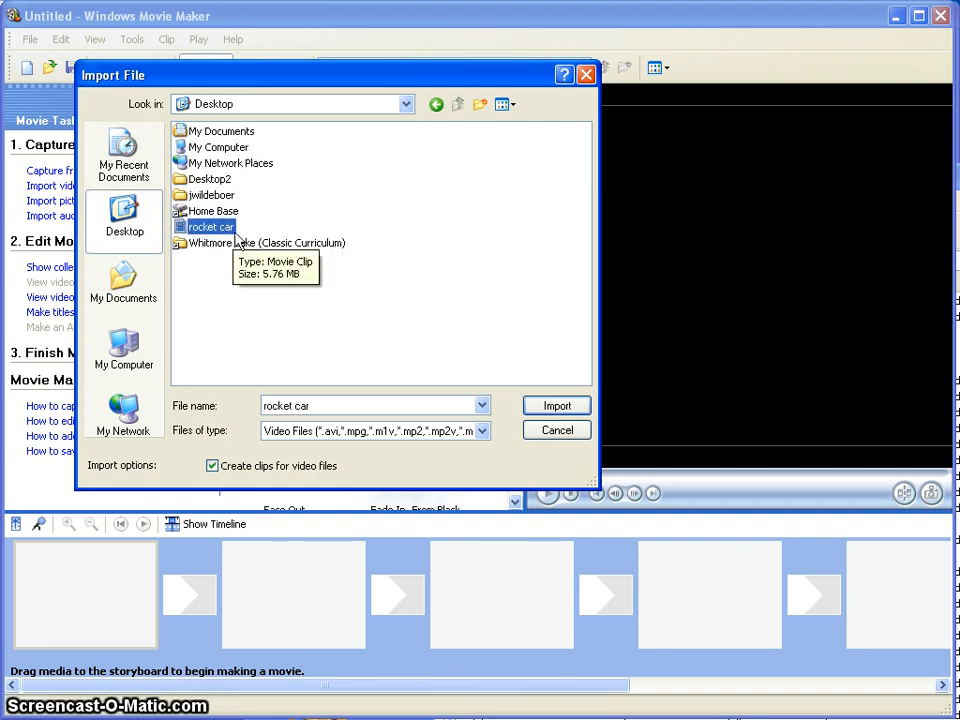
click(553, 405)
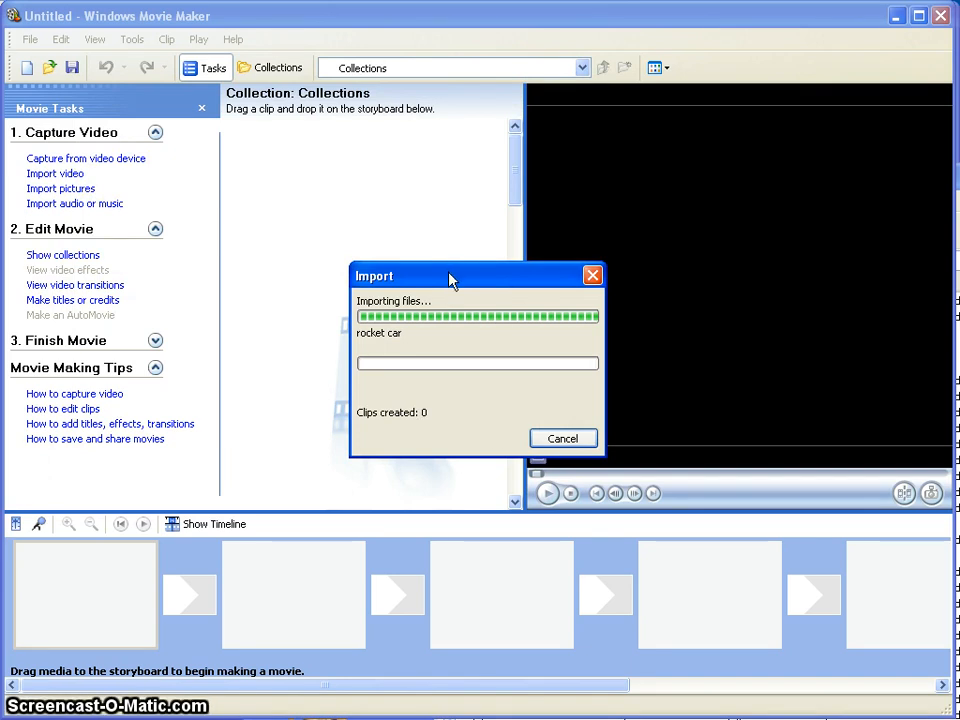
drag(450, 279, 330, 265)
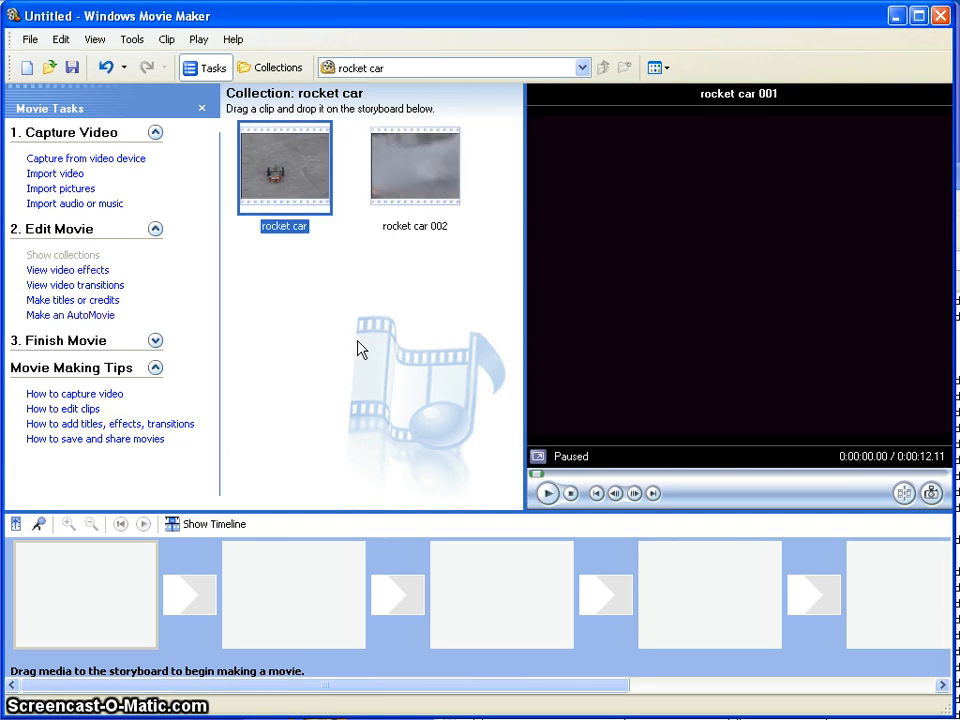
Compare the two imported rocket car clips by playing each one in the preview monitor.
click(399, 165)
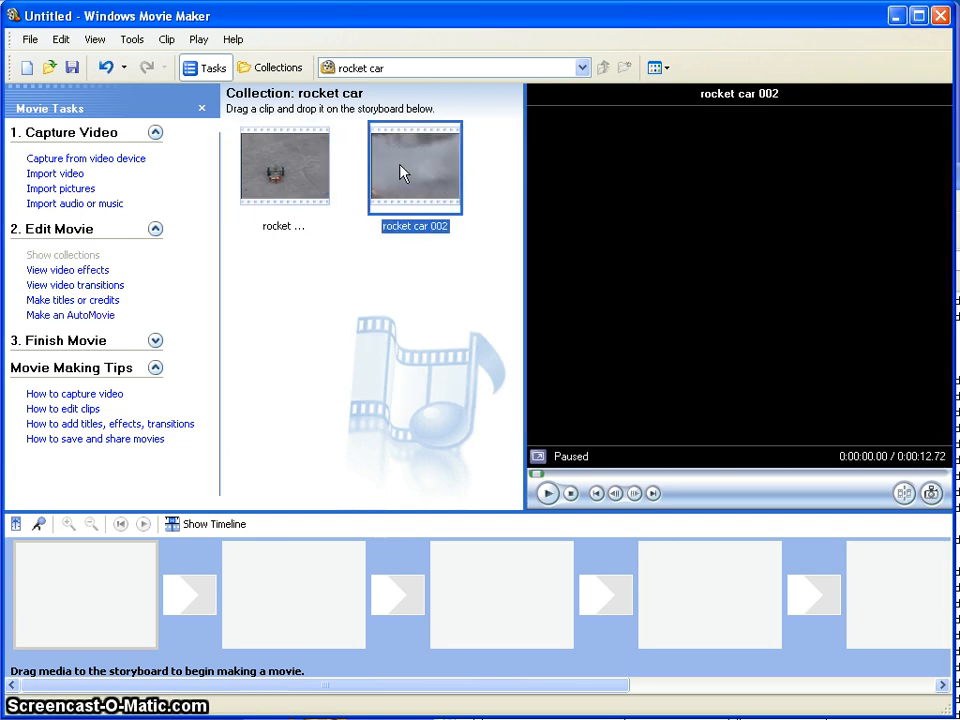
click(270, 170)
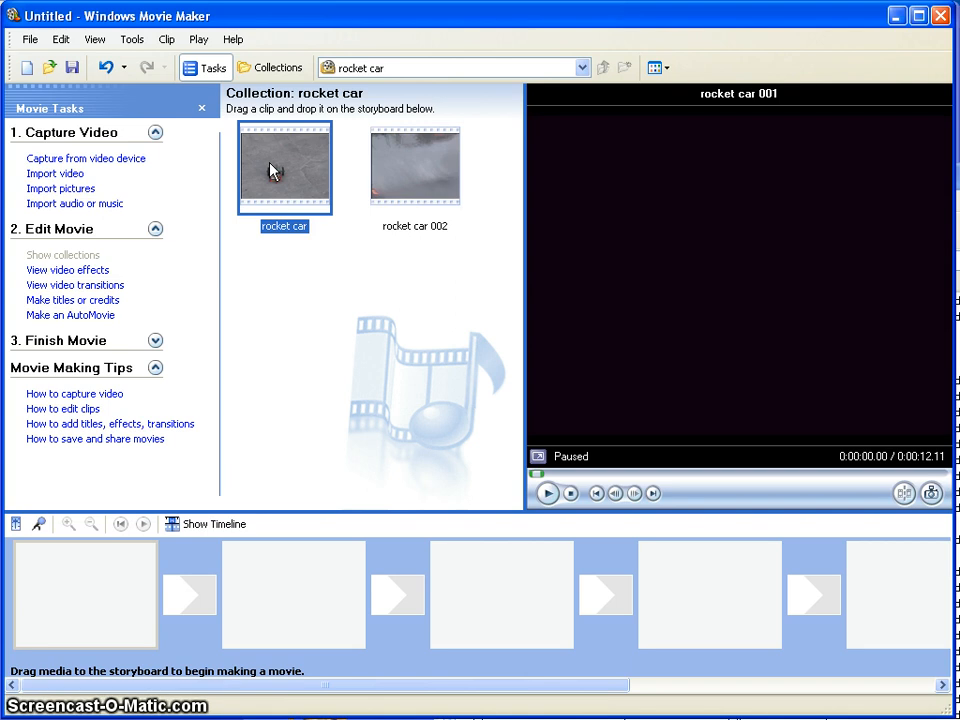
click(391, 165)
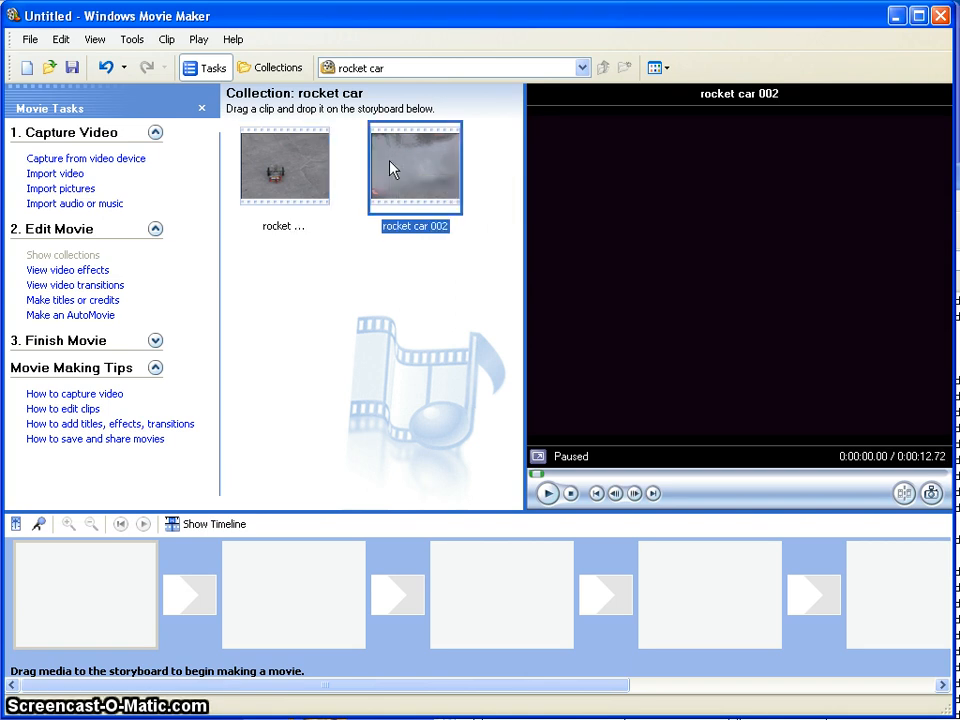
click(279, 168)
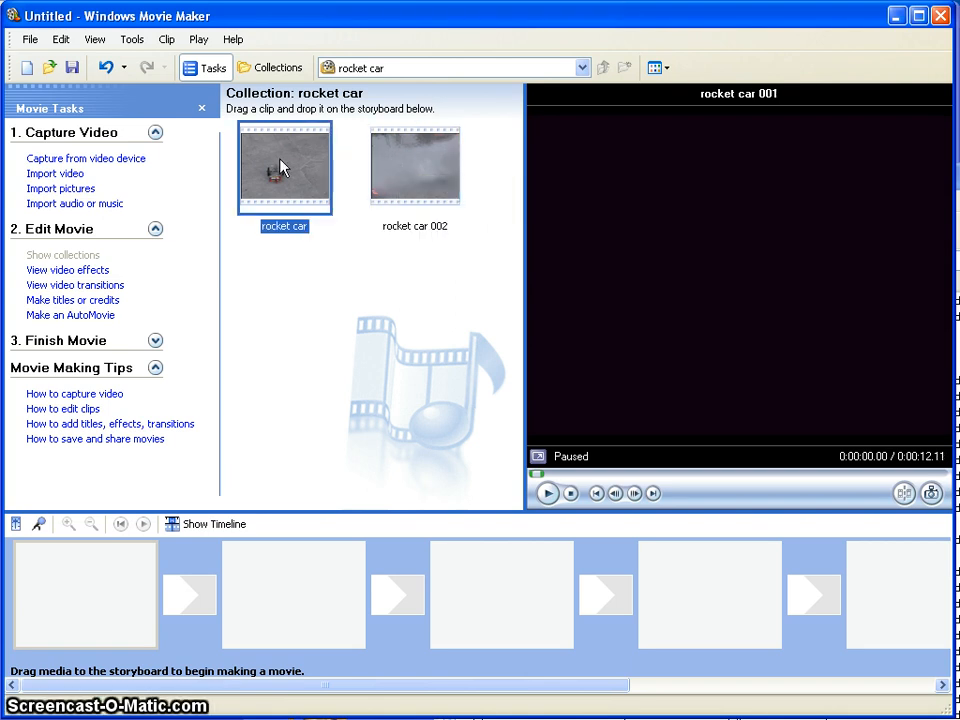
click(548, 493)
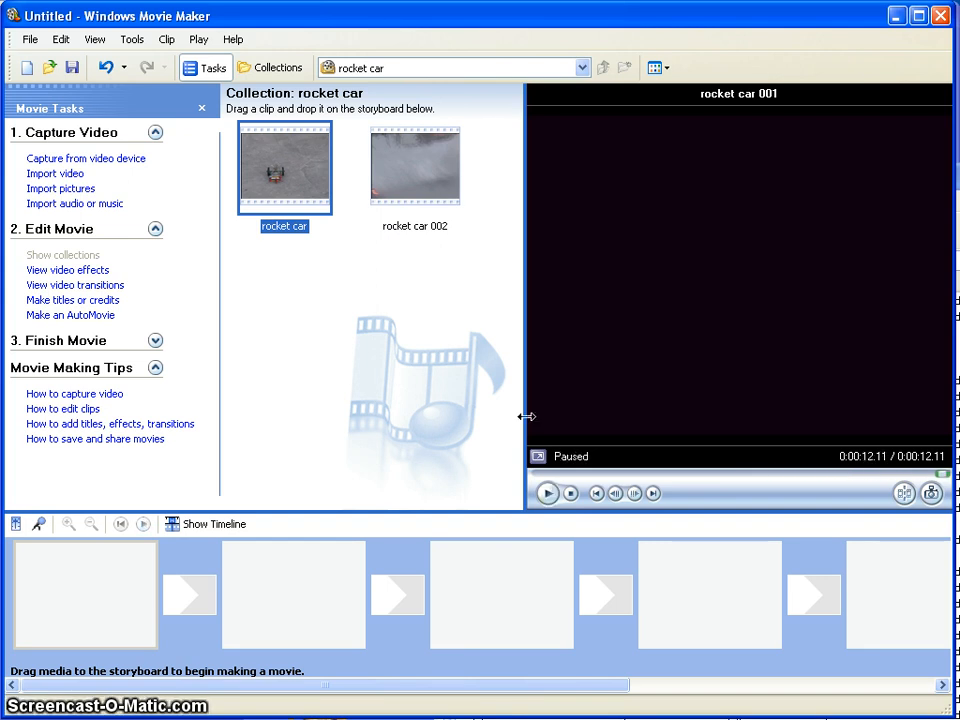
click(420, 168)
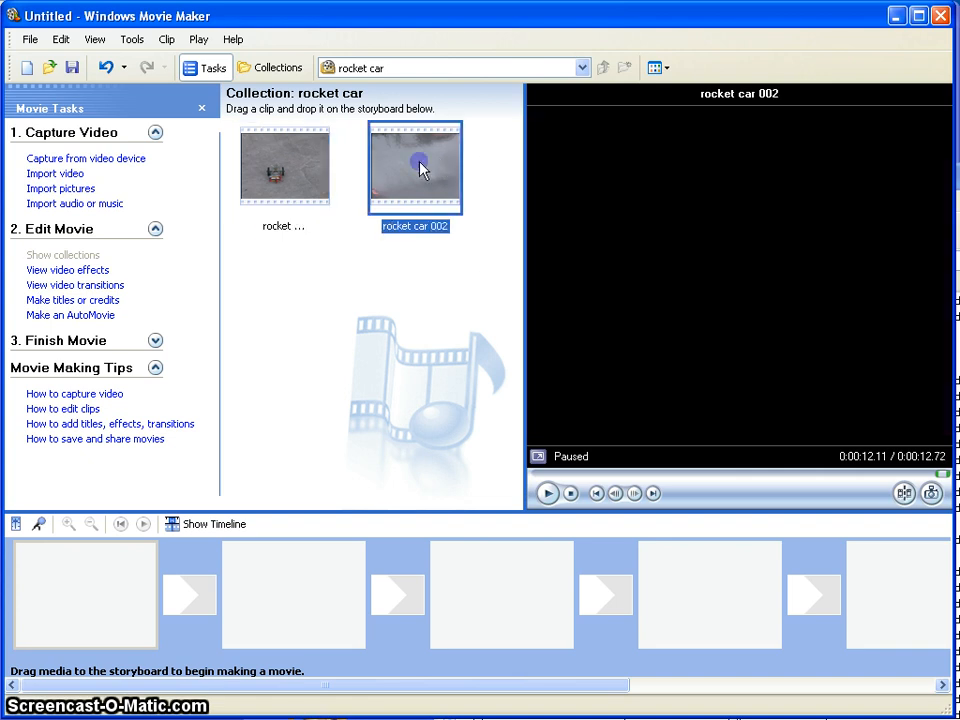
click(547, 494)
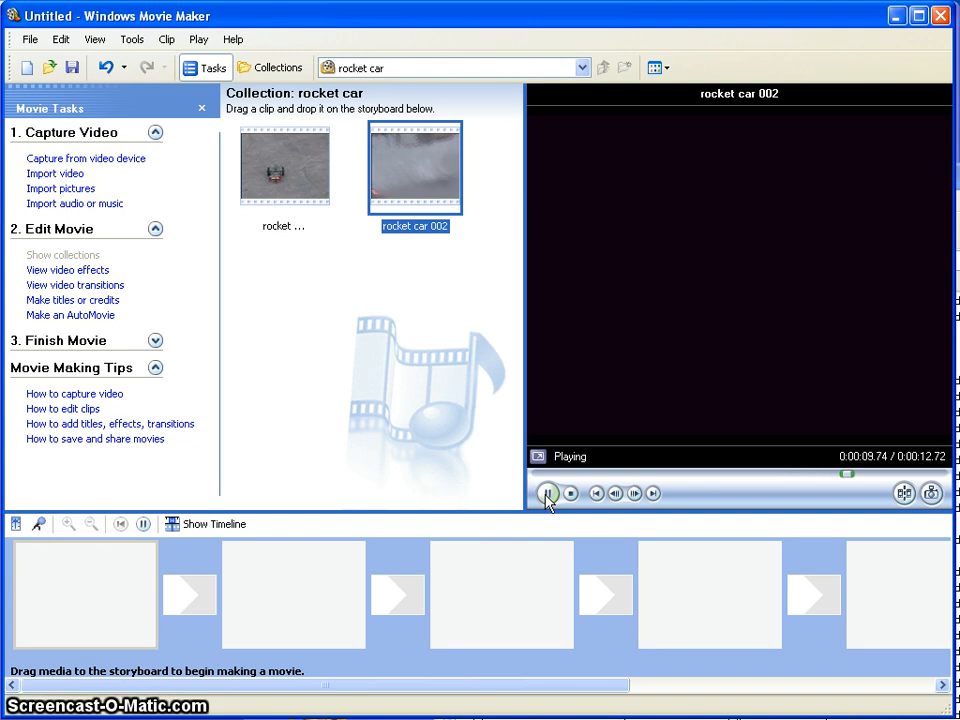
click(547, 494)
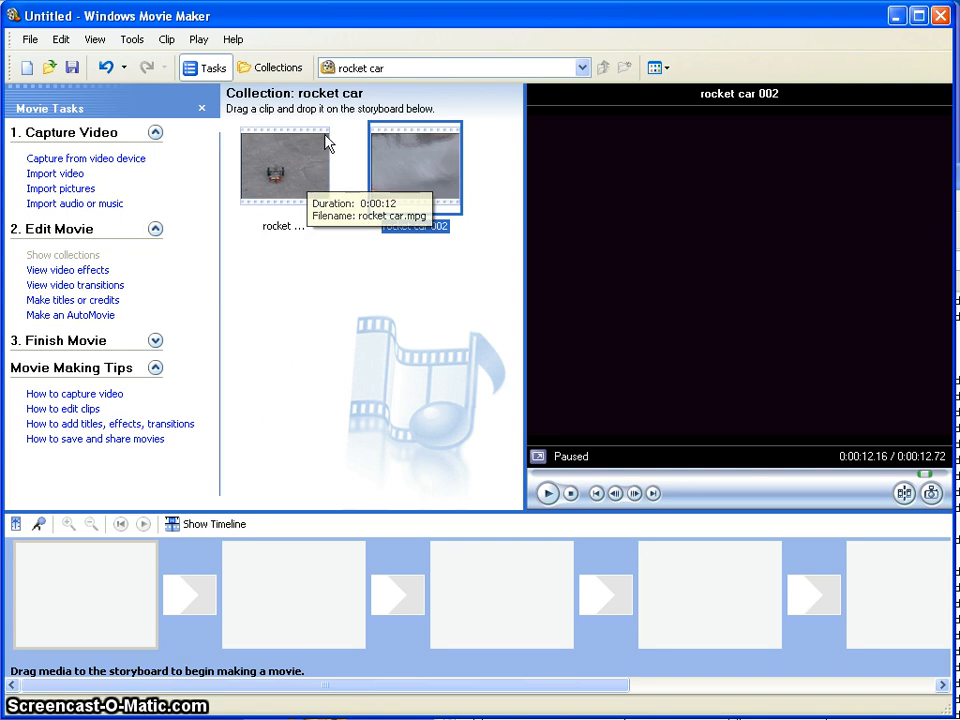
click(295, 182)
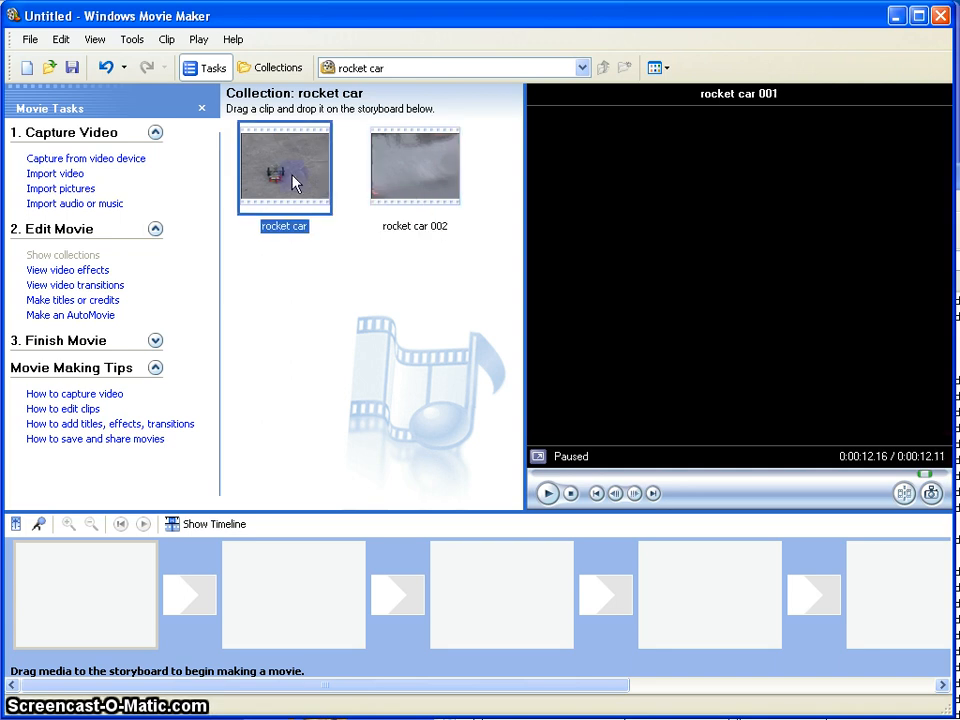
click(404, 180)
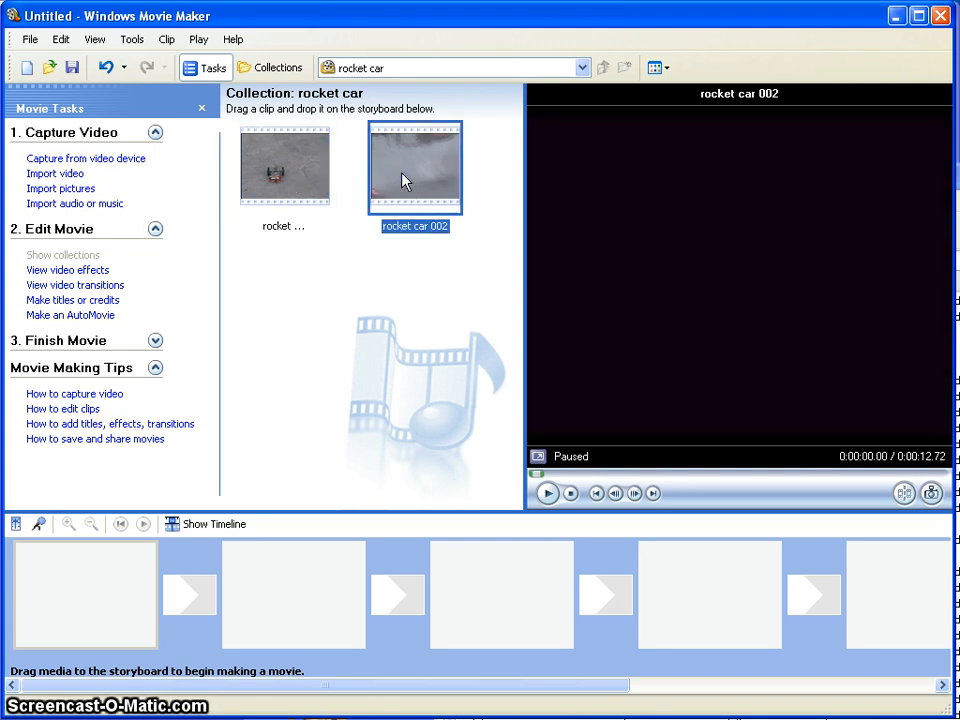
Place the first rocket car clip in the first storyboard frame and rocket car 002 in the second.
drag(295, 162, 81, 589)
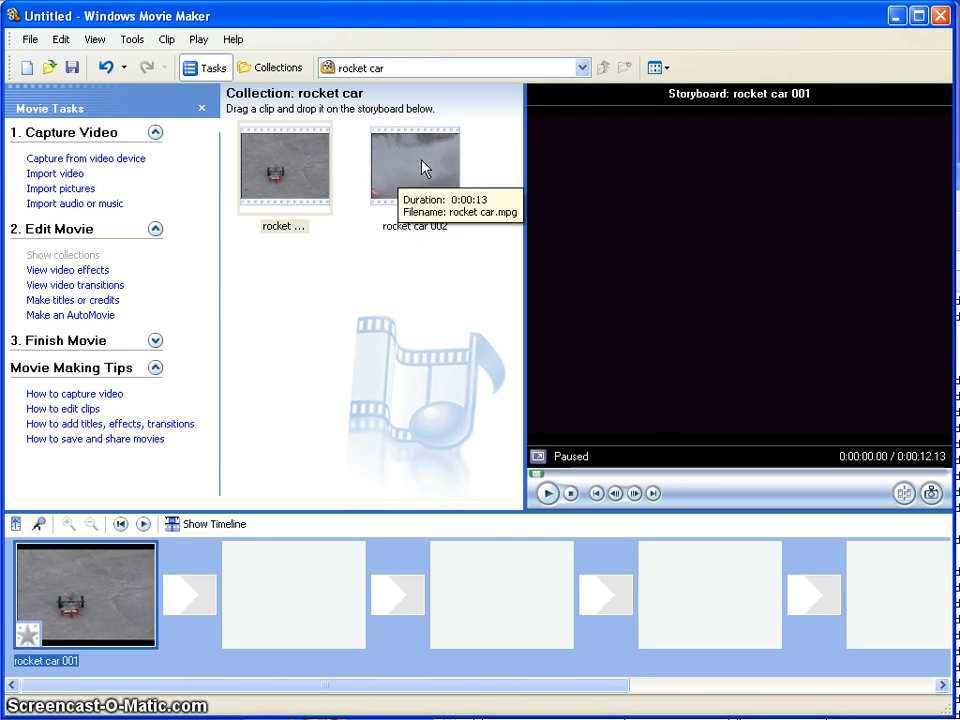
drag(428, 167, 302, 590)
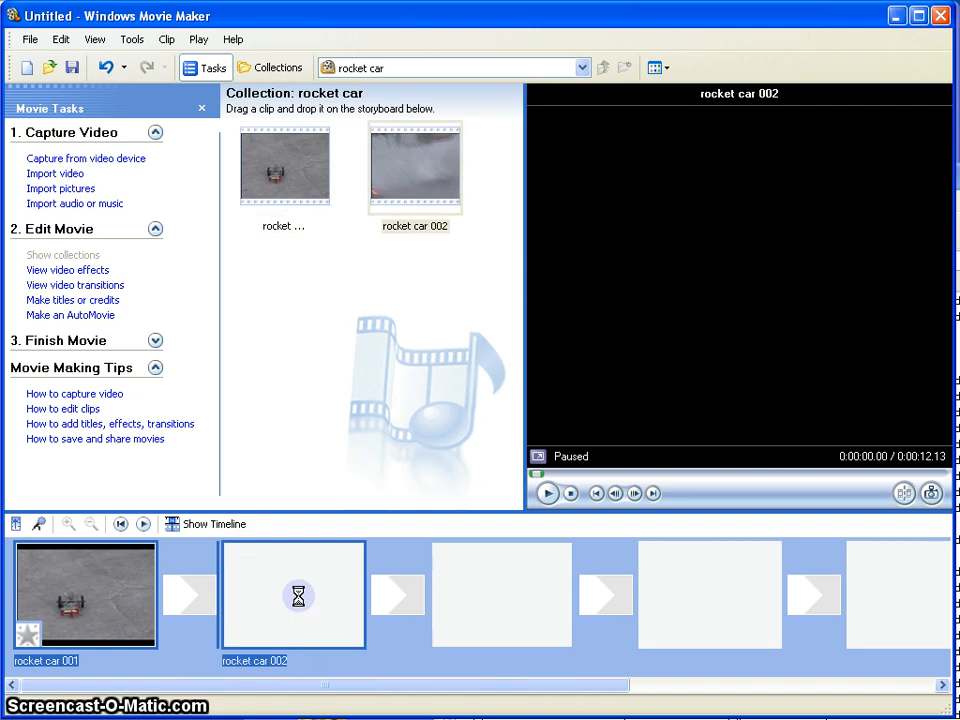
click(335, 586)
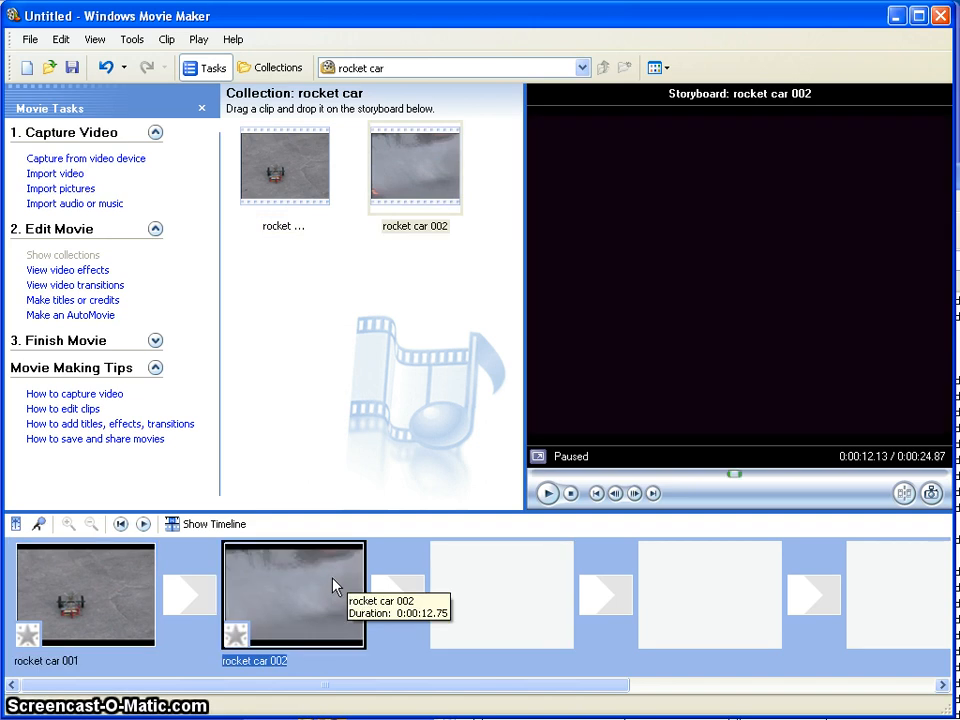
Play the storyboard from the first clip and skip ahead into the second to check how they run together.
click(22, 596)
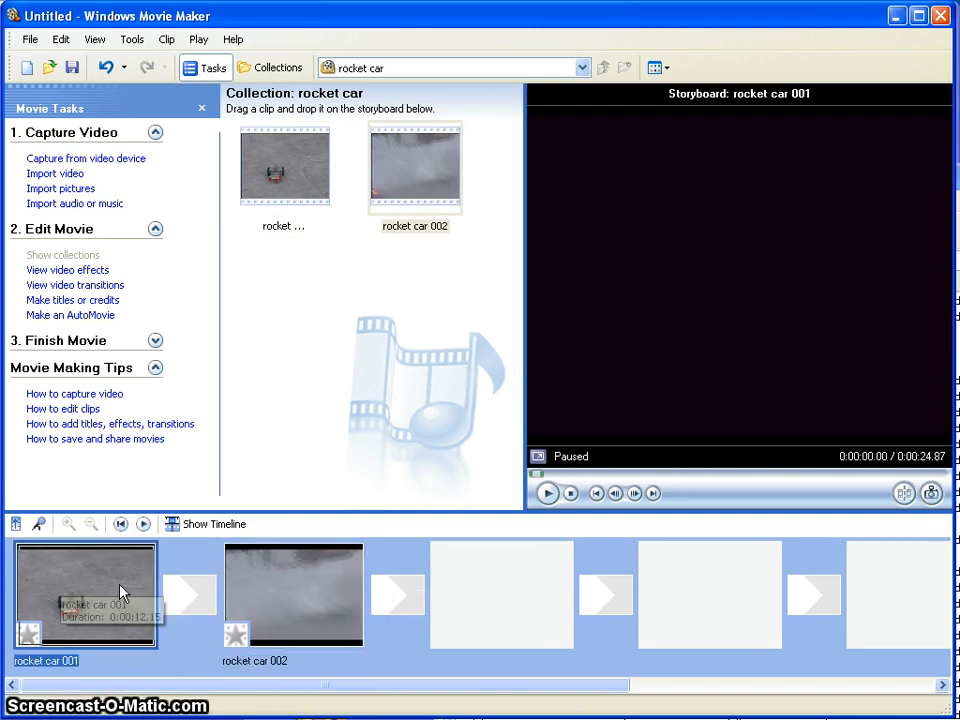
click(548, 494)
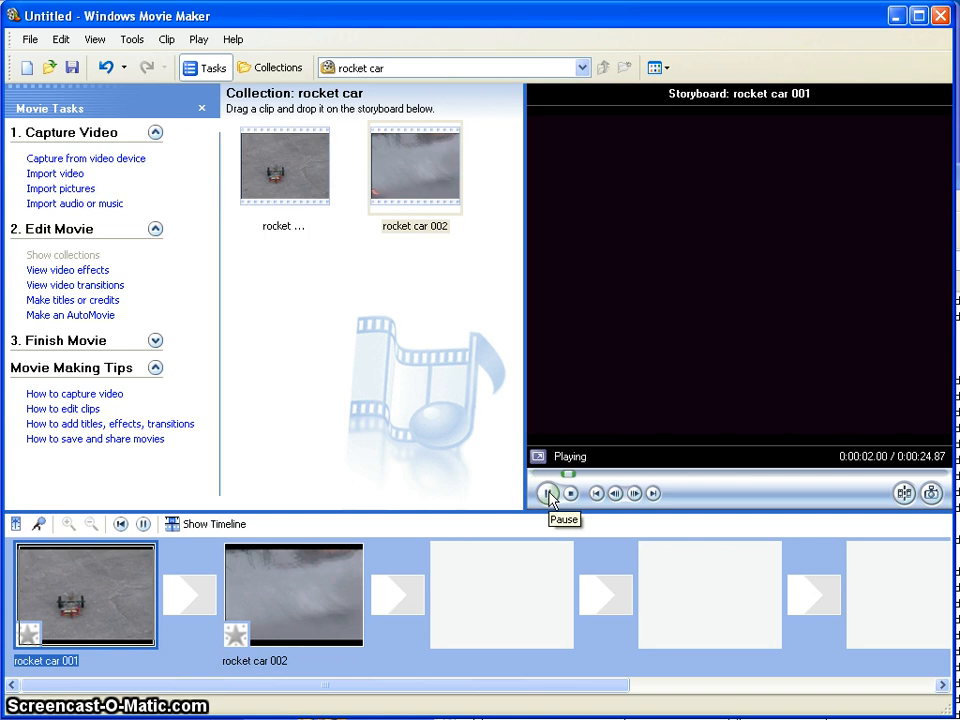
drag(701, 476, 890, 477)
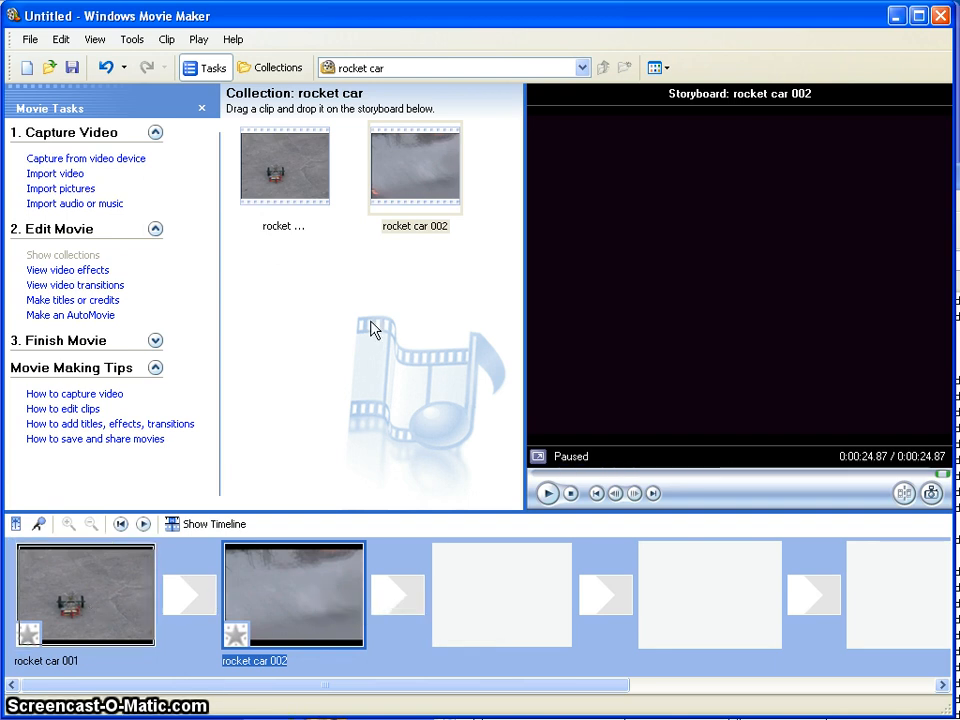
Import the Missions to Space picture from the My Dropbox folder in My Documents into the rocket car collection.
click(462, 572)
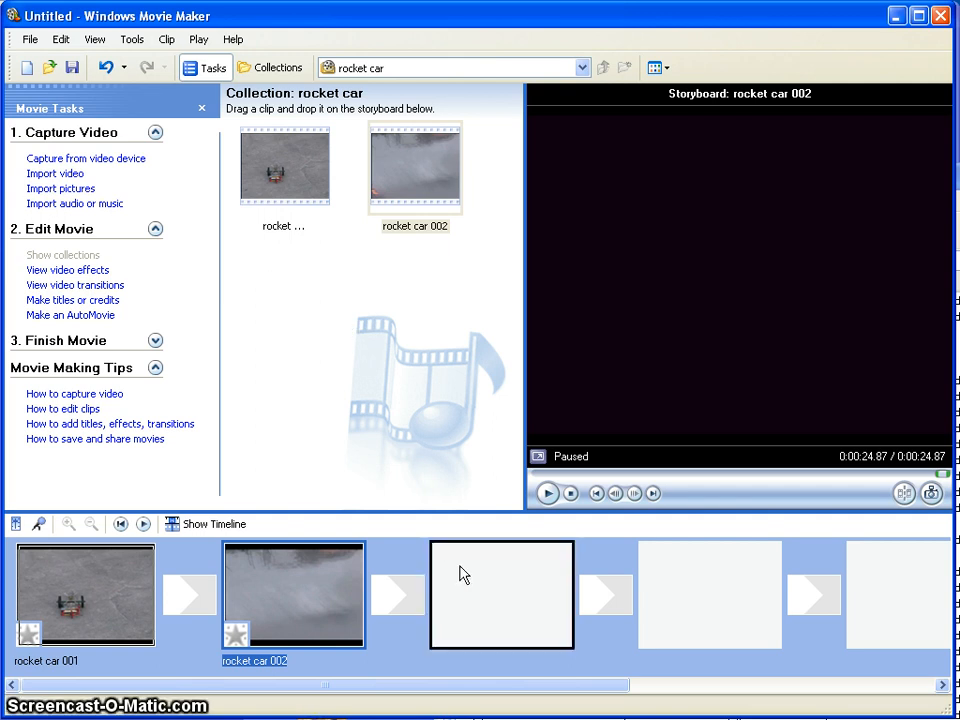
click(70, 188)
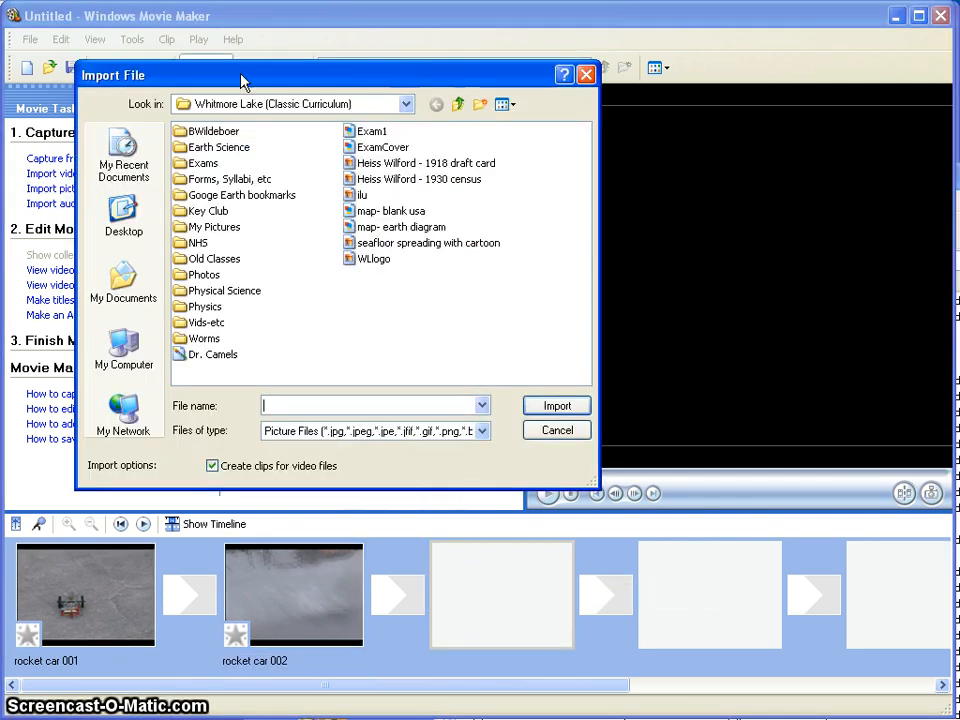
drag(205, 78, 306, 75)
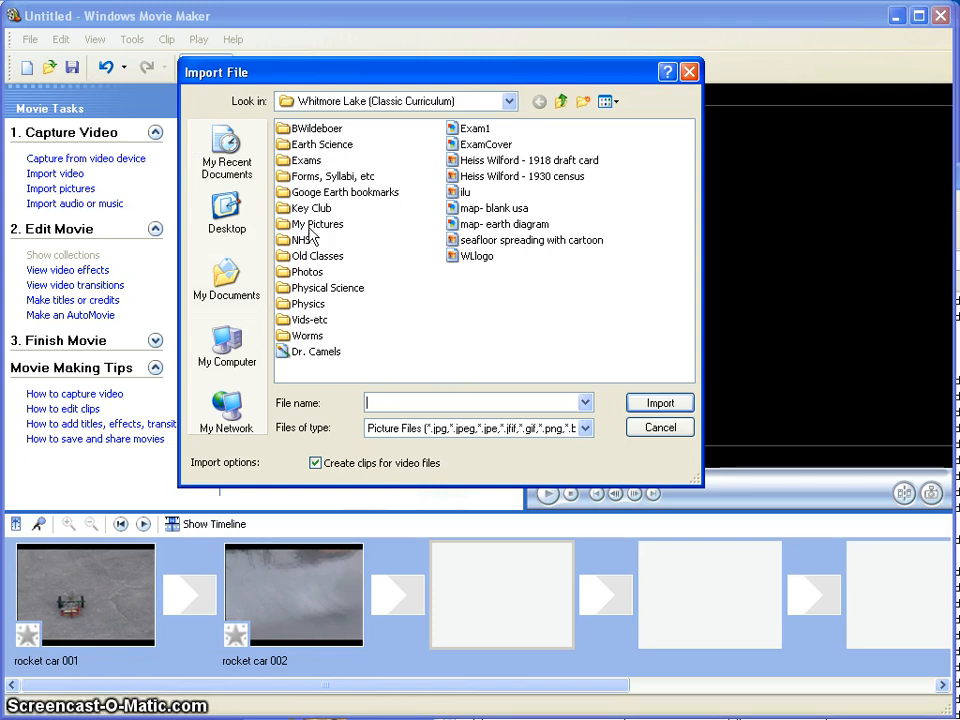
click(227, 290)
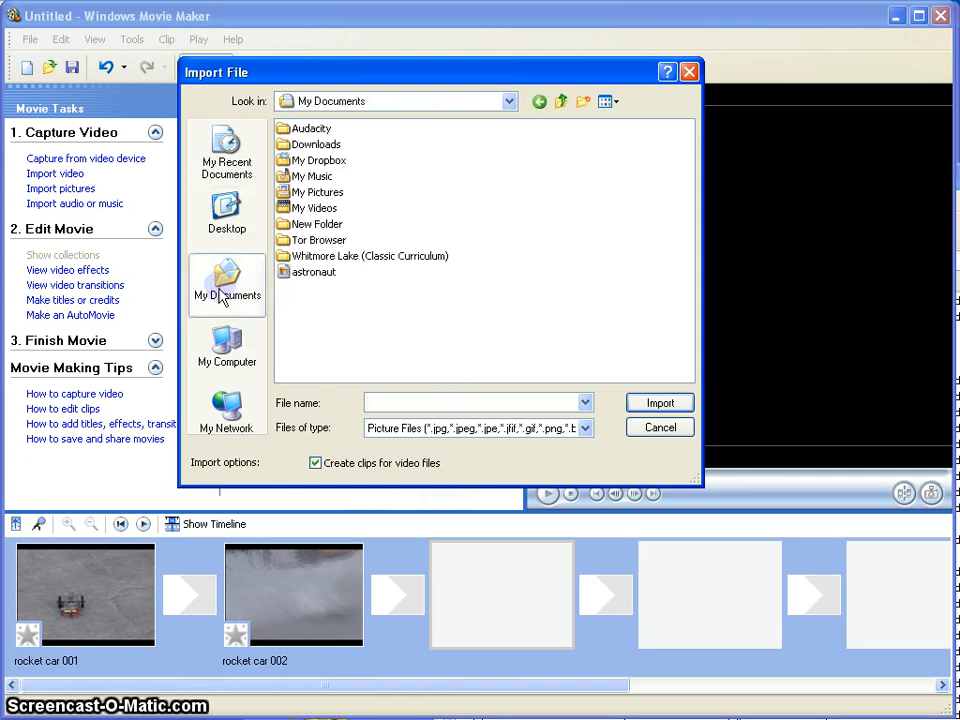
click(320, 161)
double_click(321, 163)
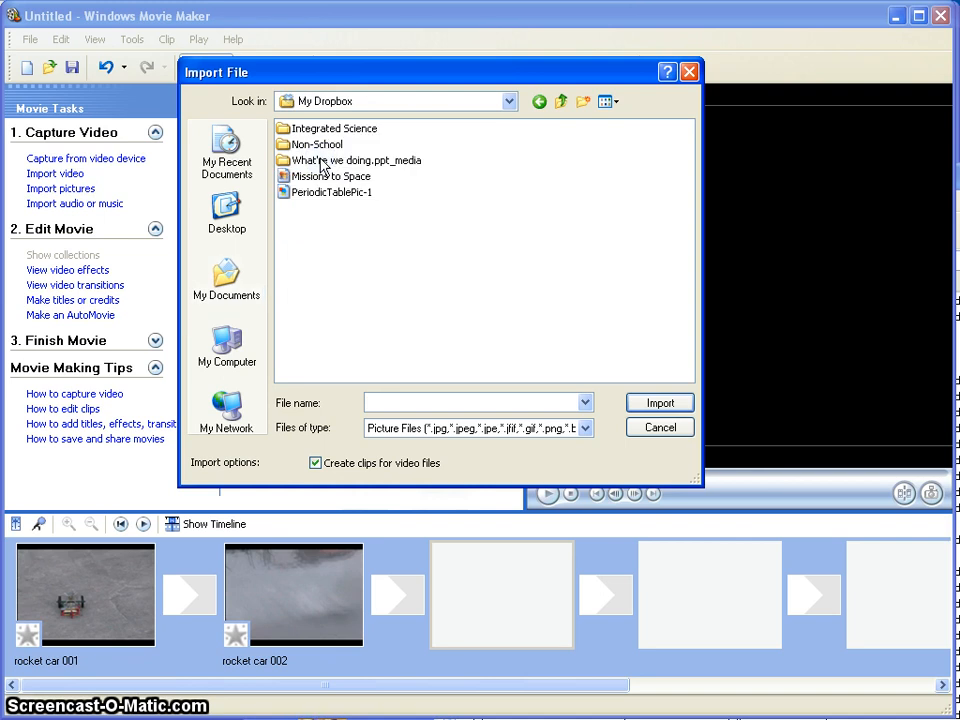
click(322, 178)
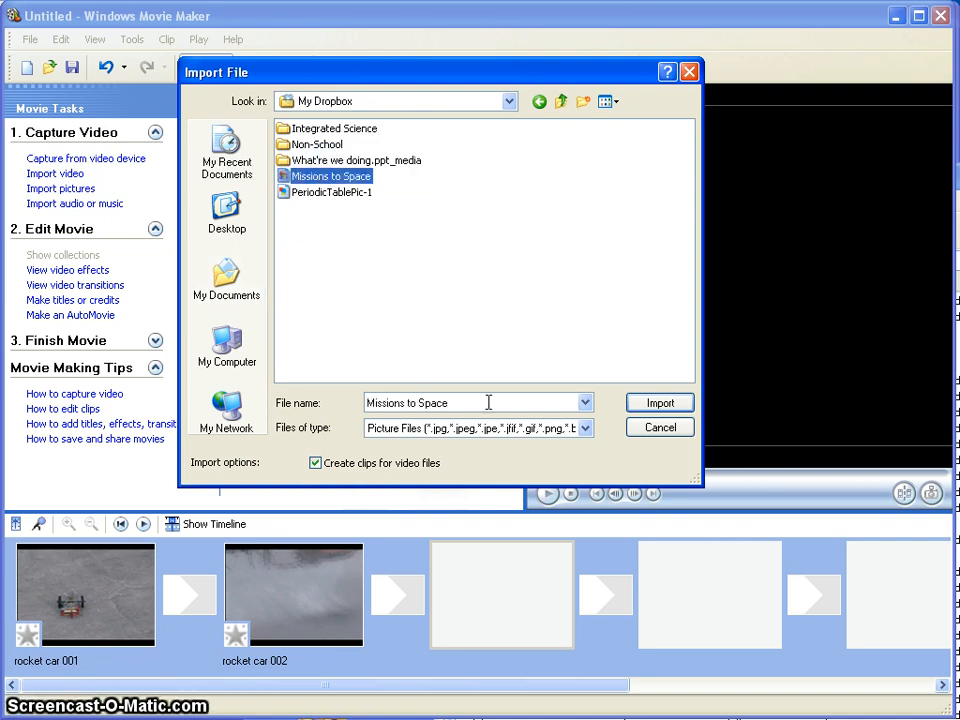
click(646, 408)
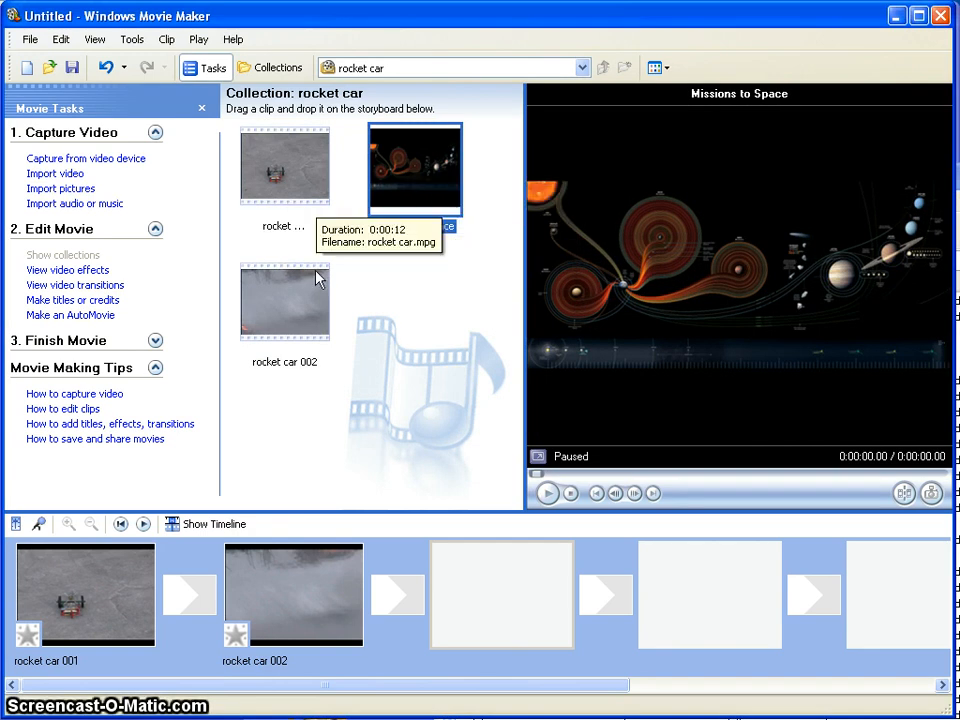
Place the Missions to Space picture in the third storyboard frame and switch to the timeline view.
drag(417, 177, 486, 592)
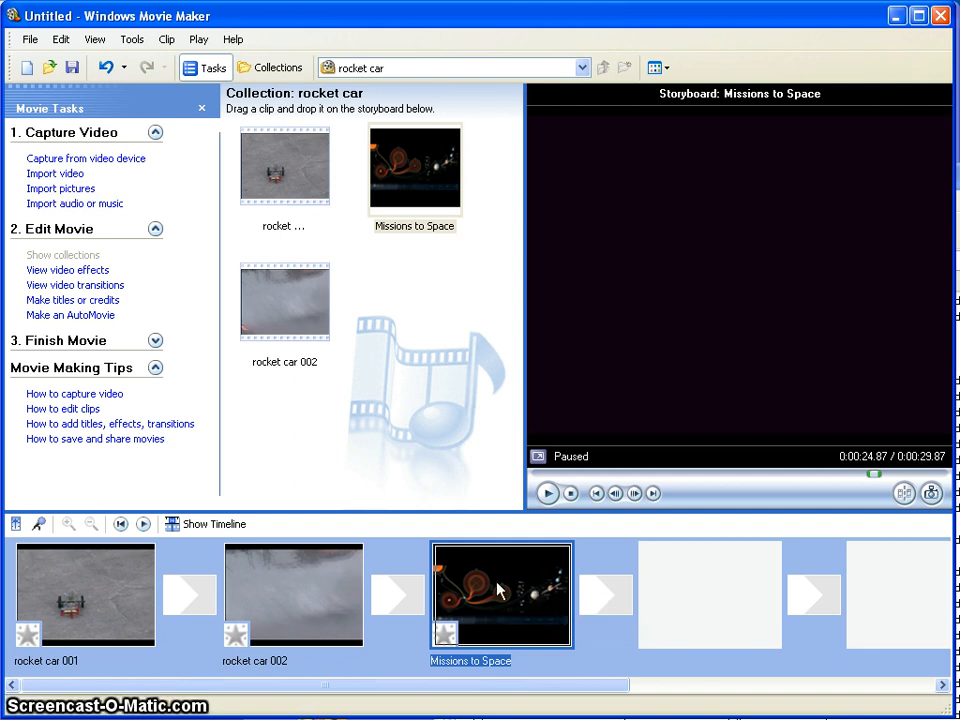
click(213, 525)
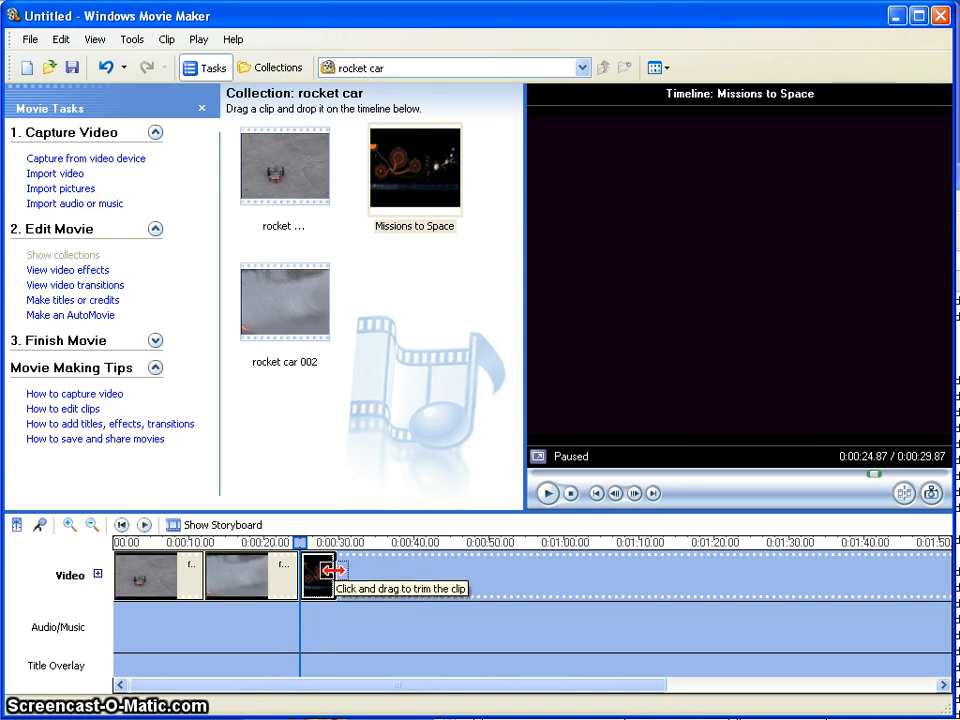
Trim the end of the Missions to Space picture on the timeline to about 0:00:27.60 and return to the storyboard.
click(275, 568)
click(316, 568)
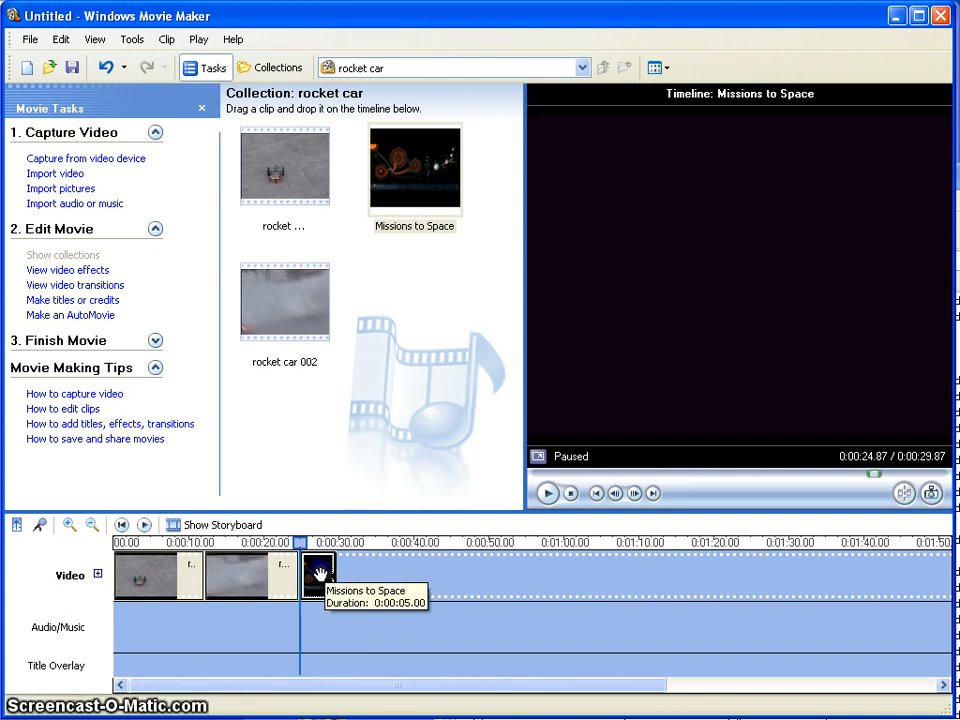
mouse_move(331, 569)
mouse_down()
mouse_move(377, 570)
mouse_move(315, 578)
mouse_up()
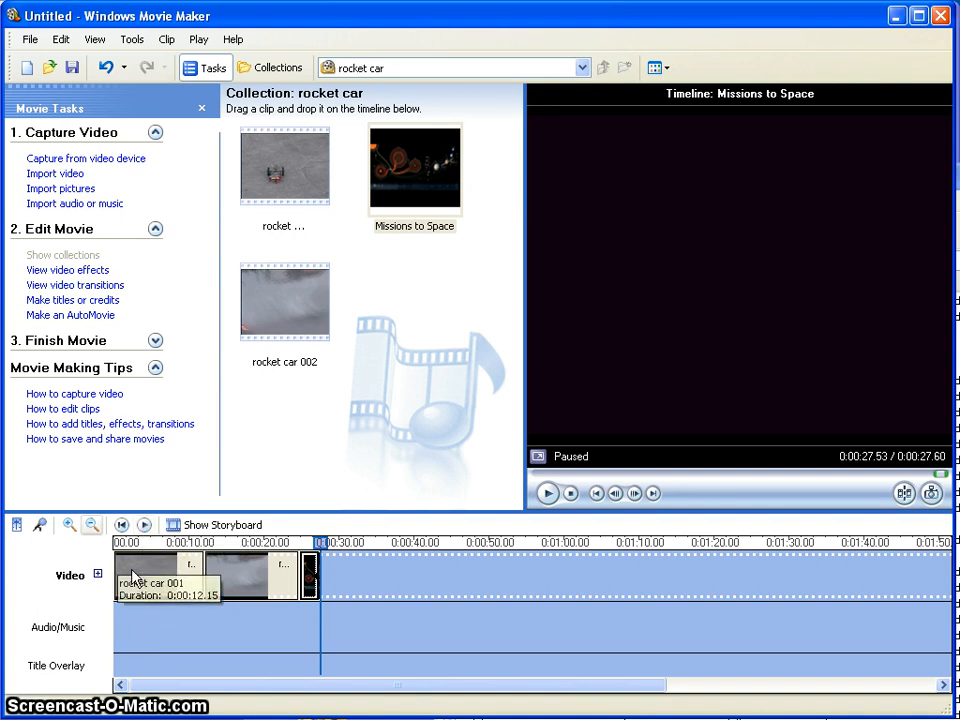
click(176, 530)
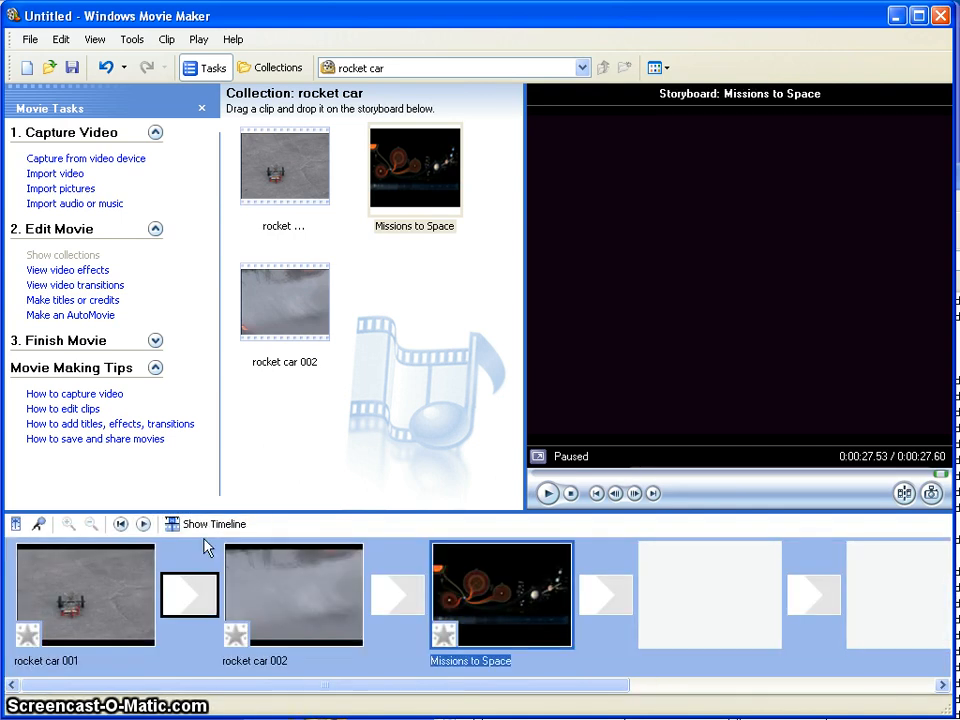
Inspect the transition slots between rocket car 001, rocket car 002 and Missions to Space on the storyboard.
click(200, 603)
click(400, 600)
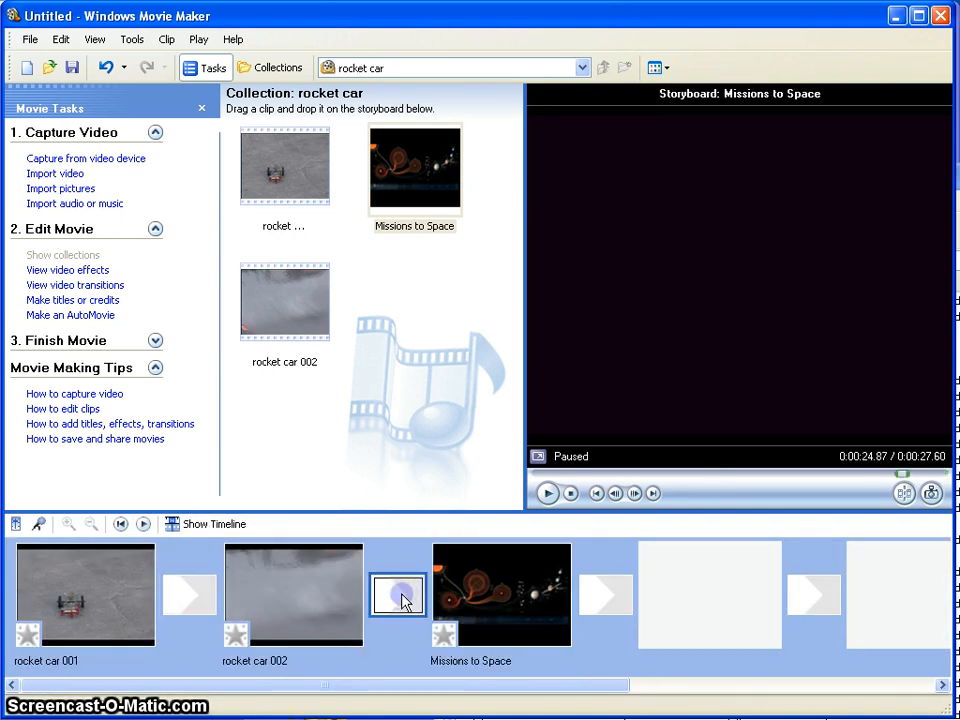
click(186, 596)
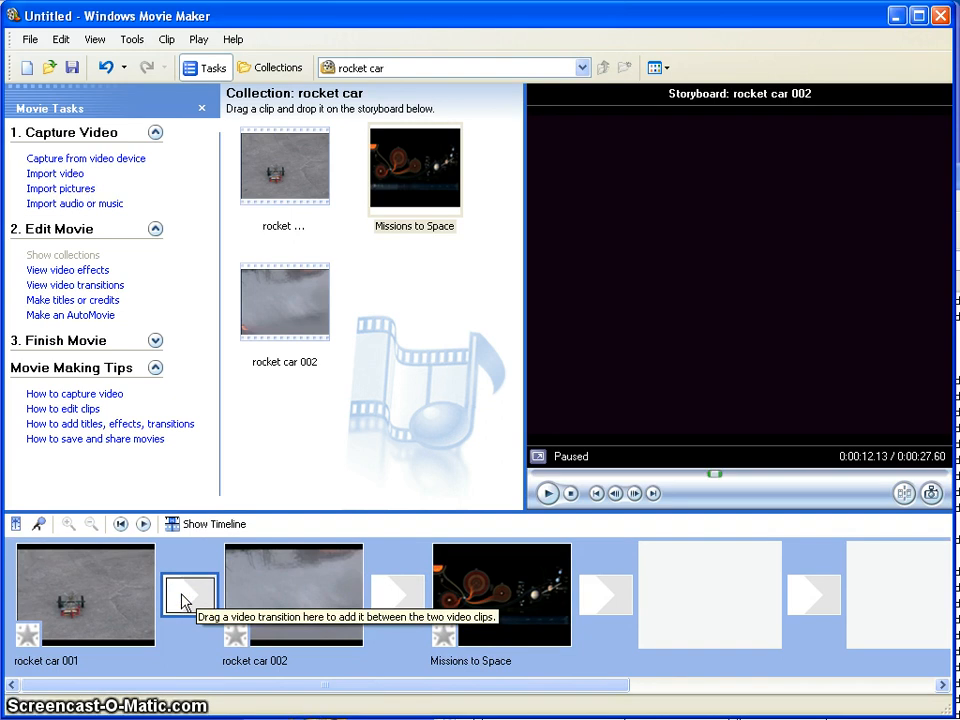
click(392, 598)
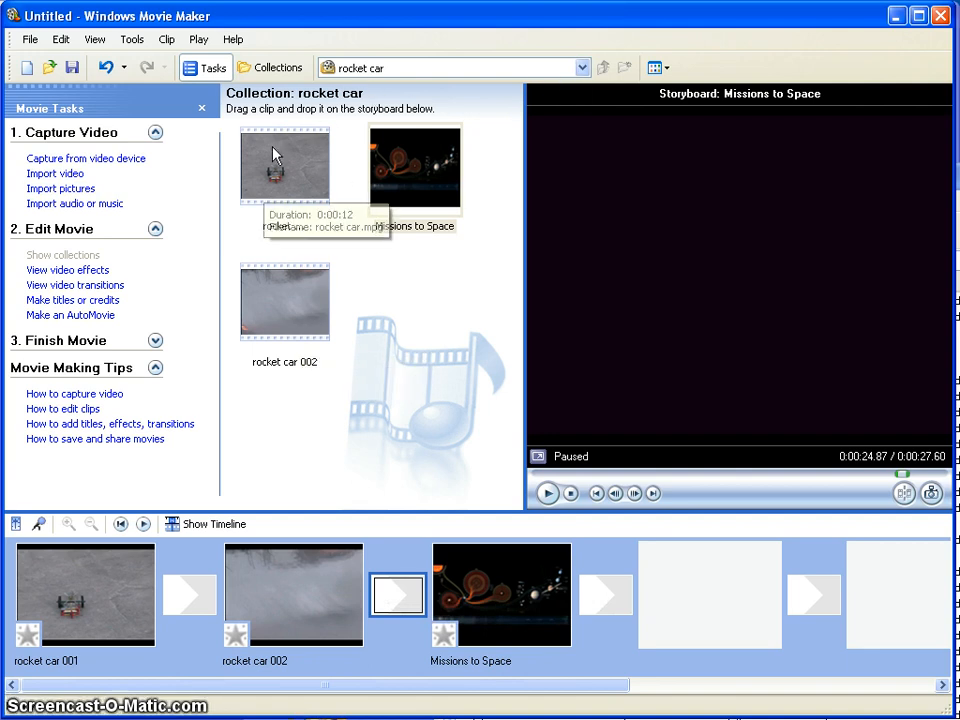
Browse the video transitions and place Shatter, Up Left between rocket car 002 and Missions to Space on the storyboard.
click(425, 68)
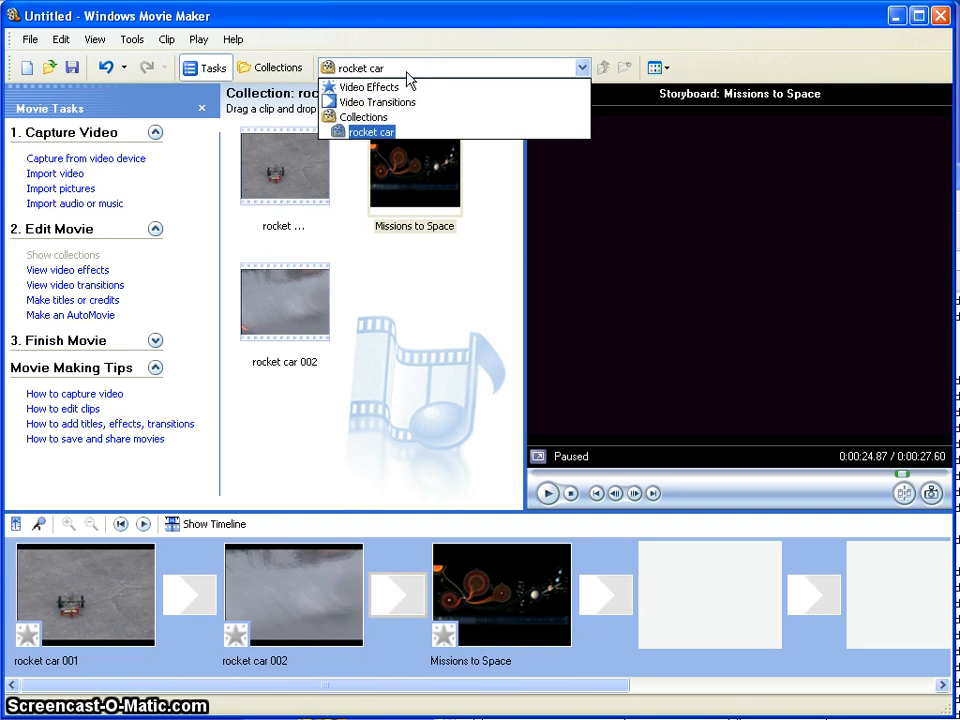
click(352, 102)
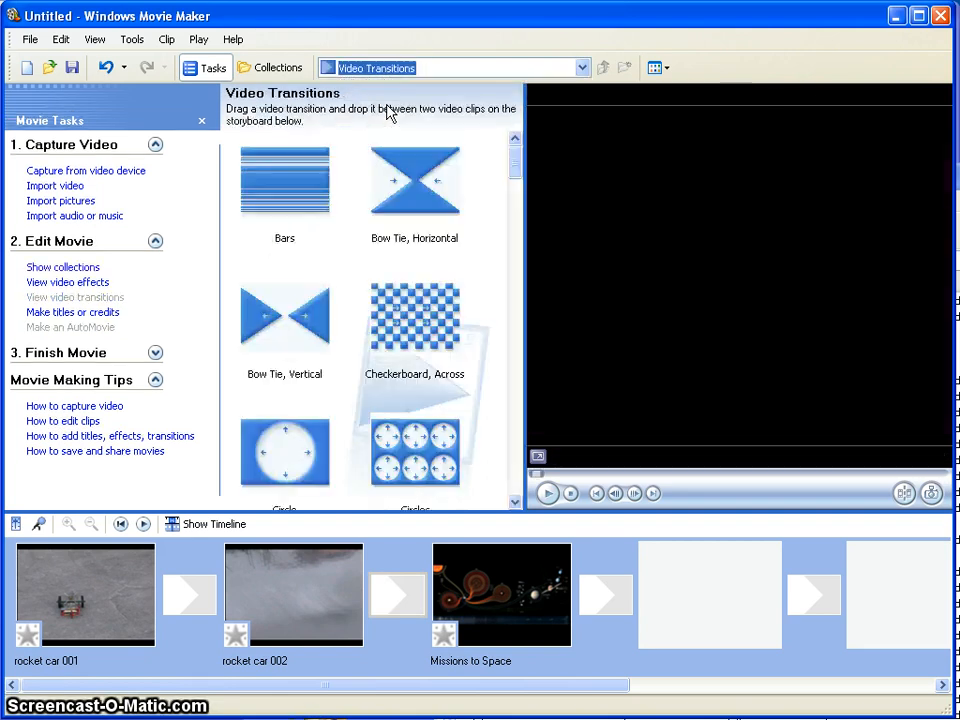
scroll(388, 250, down, 5)
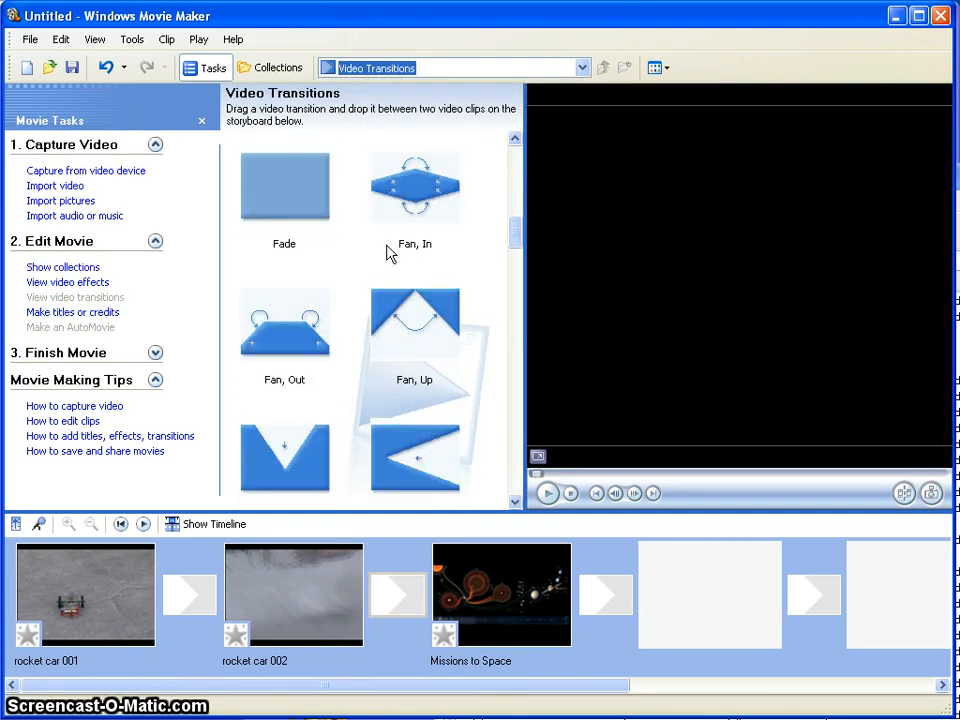
scroll(388, 253, down, 10)
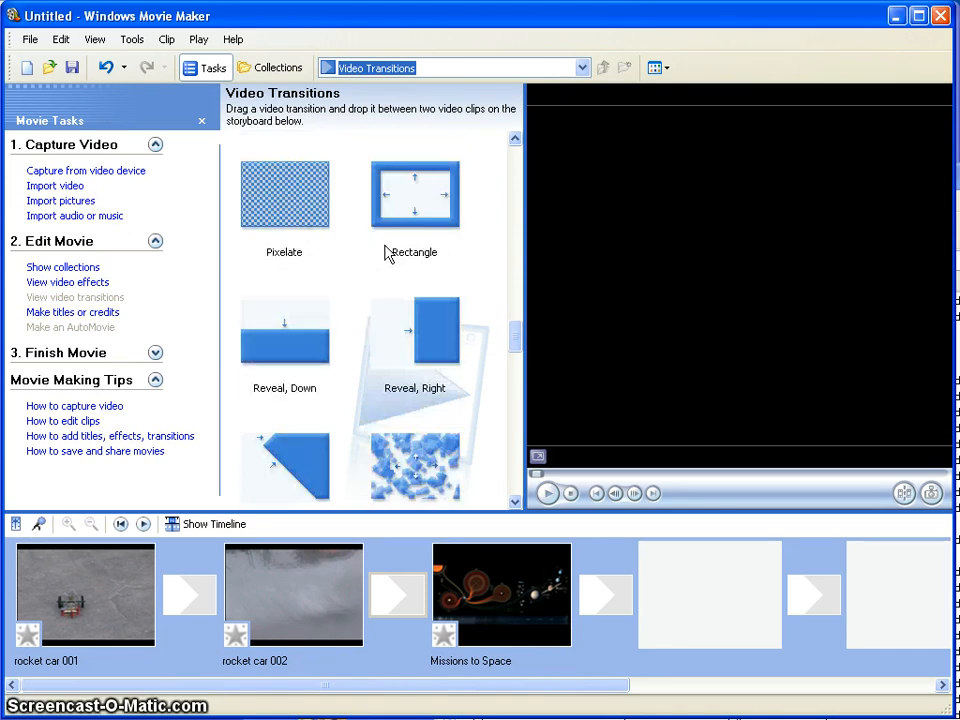
scroll(388, 253, down, 5)
scroll(410, 304, up, 3)
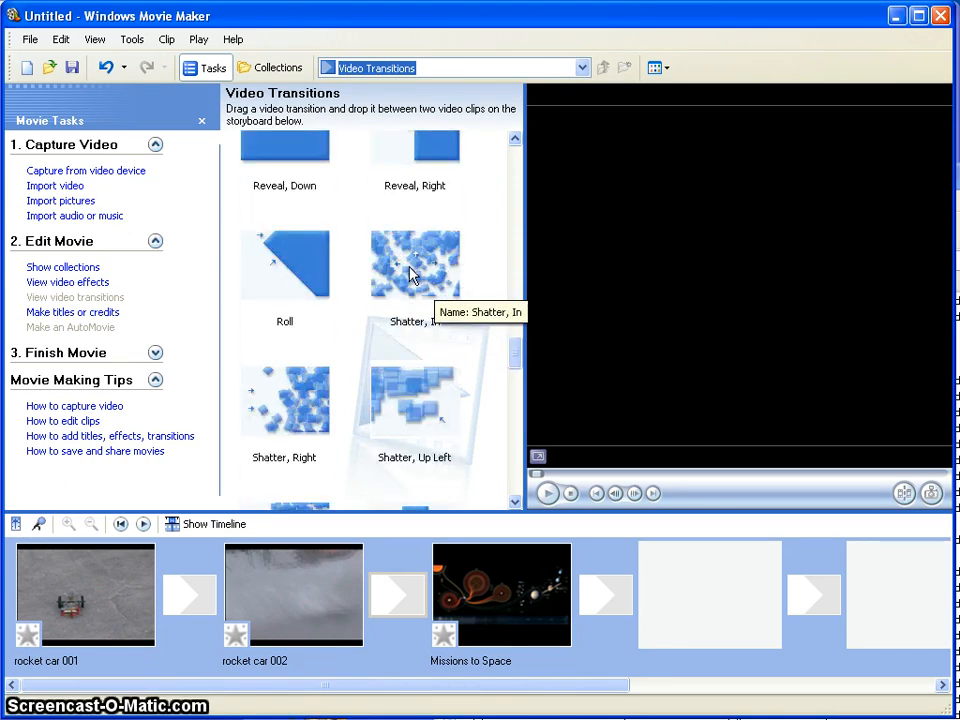
scroll(408, 275, down, 5)
scroll(405, 280, up, 2)
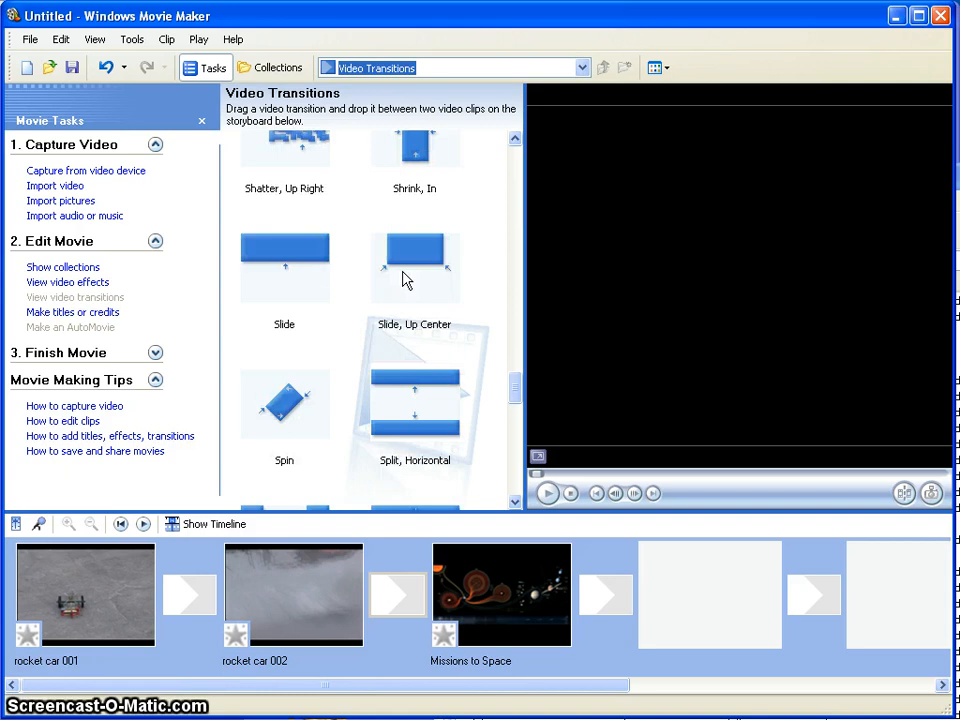
scroll(403, 278, up, 1)
drag(420, 215, 403, 574)
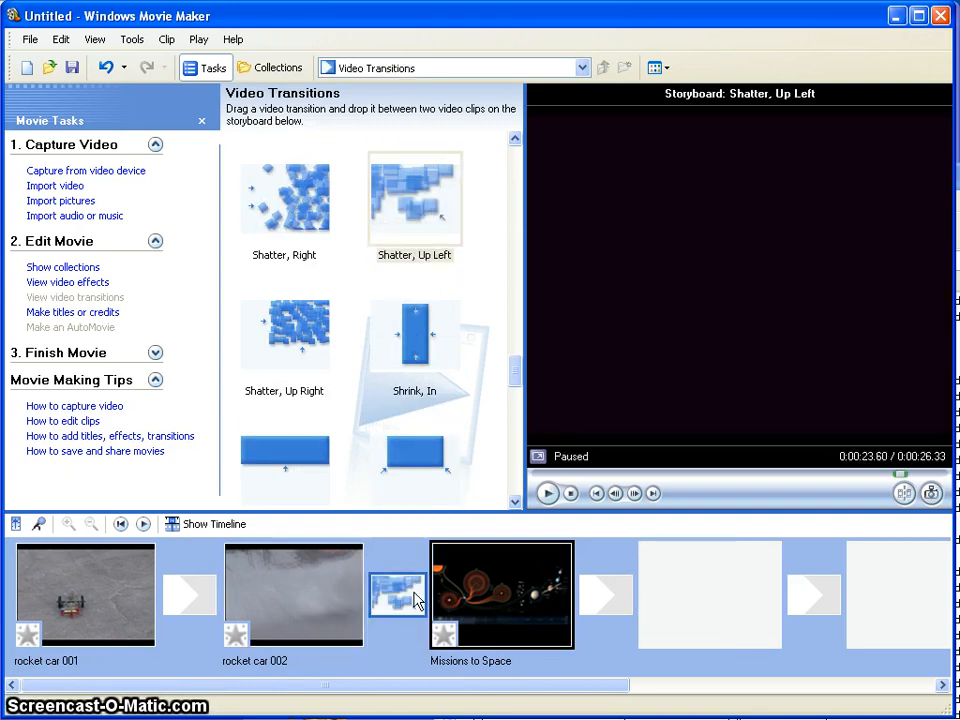
Play the storyboard from rocket car 002 to preview the transition into the Missions to Space picture.
click(345, 600)
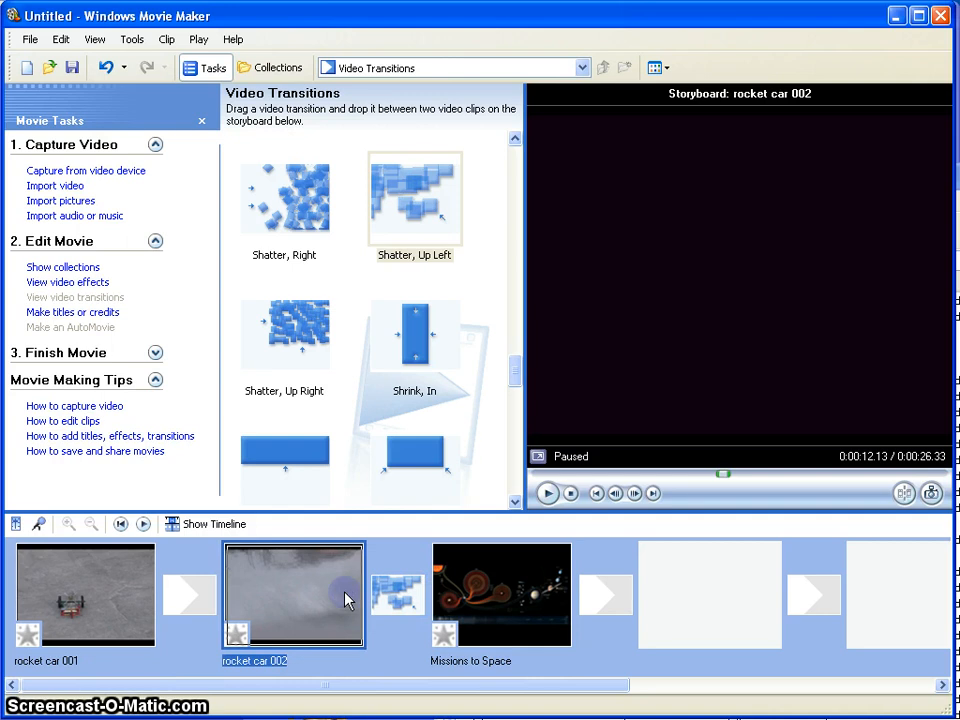
click(144, 524)
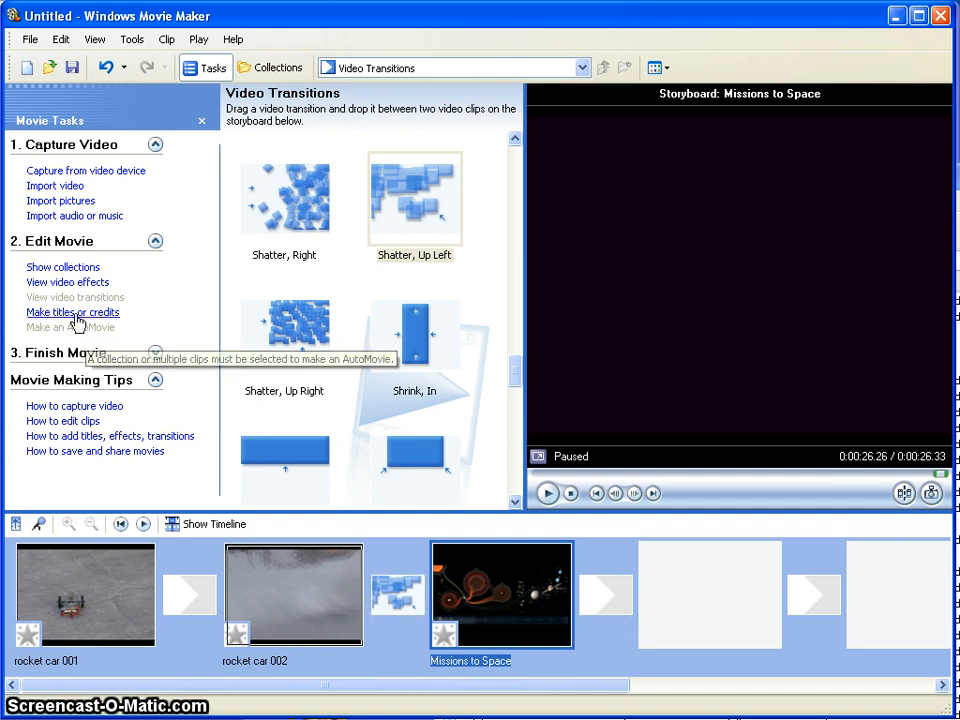
Review the placement choices for movie titles and credits, and leave them without adding any.
click(72, 313)
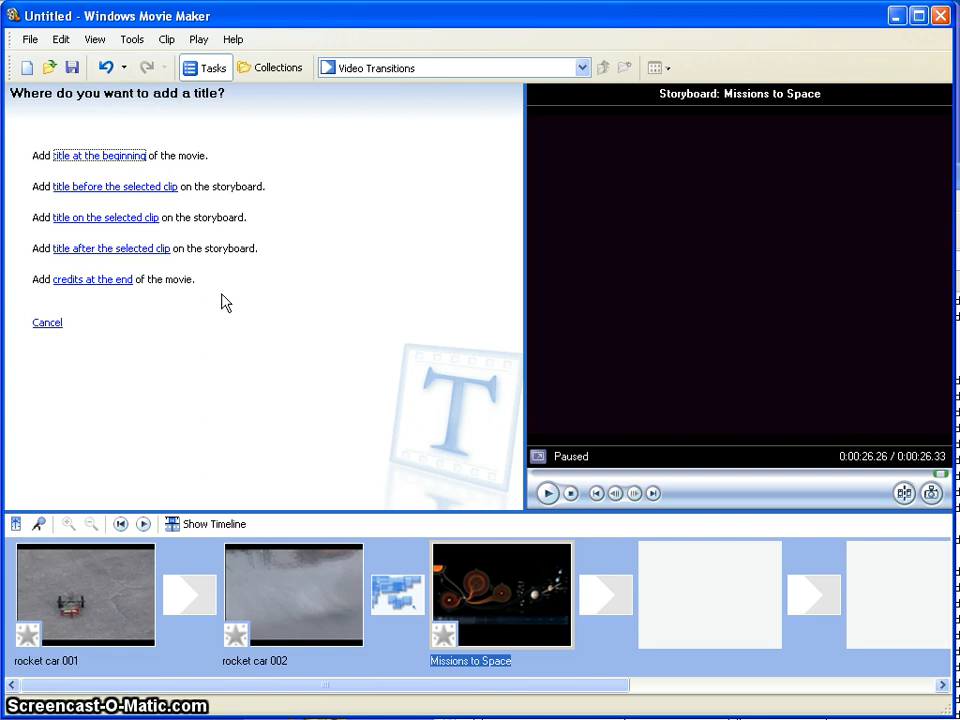
click(47, 322)
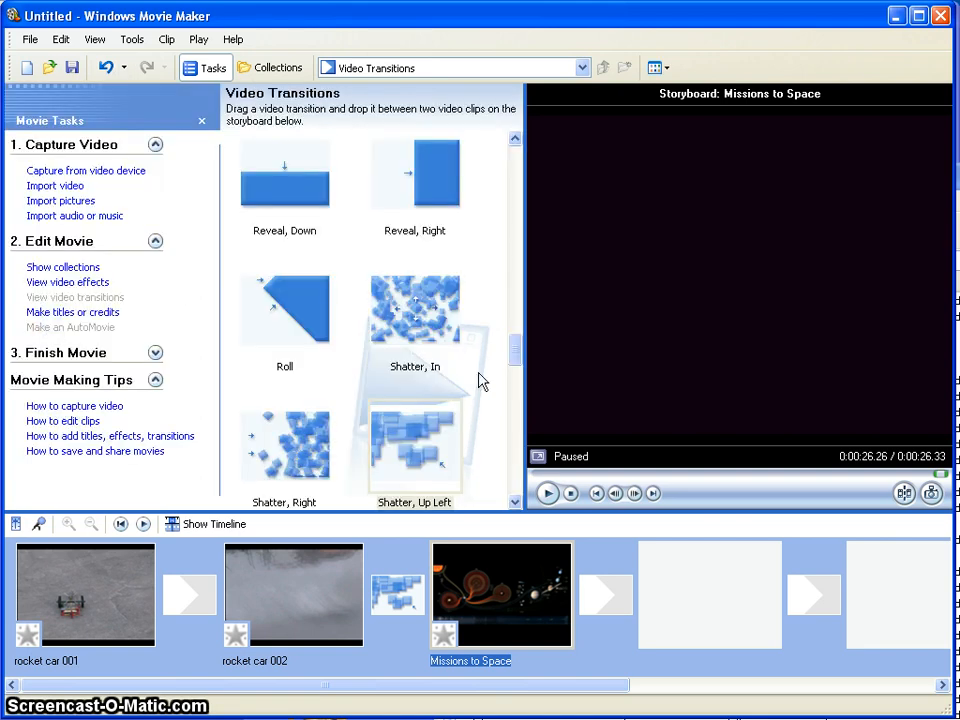